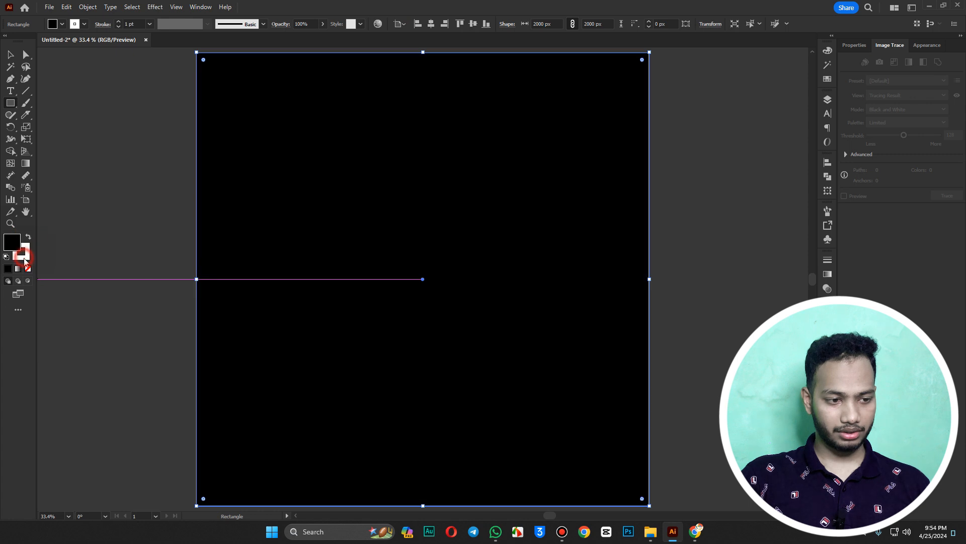
- Remove the black rectangle's stroke and deepen its fill with magenta and yellow at 100%
left_click(28, 269)
left_click(11, 240)
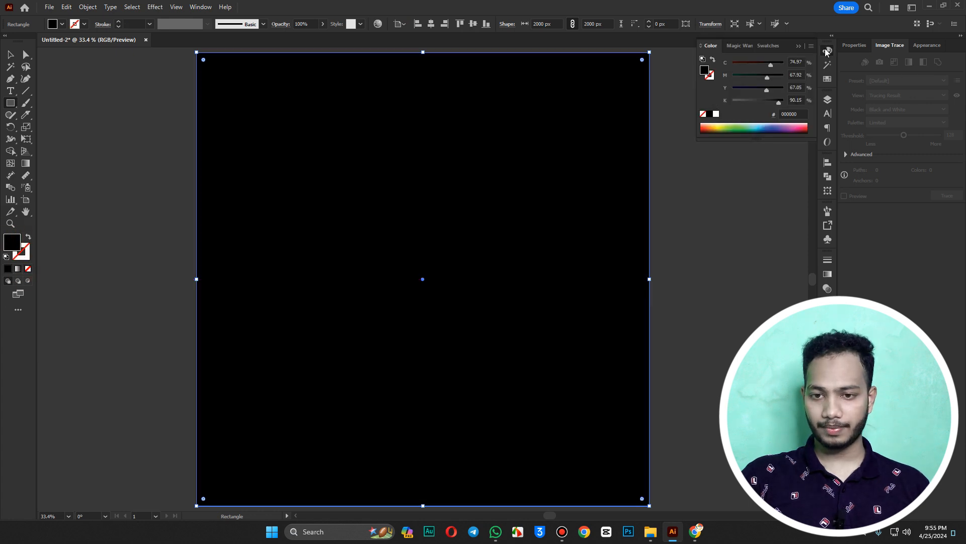
left_click_drag(766, 90, 784, 77)
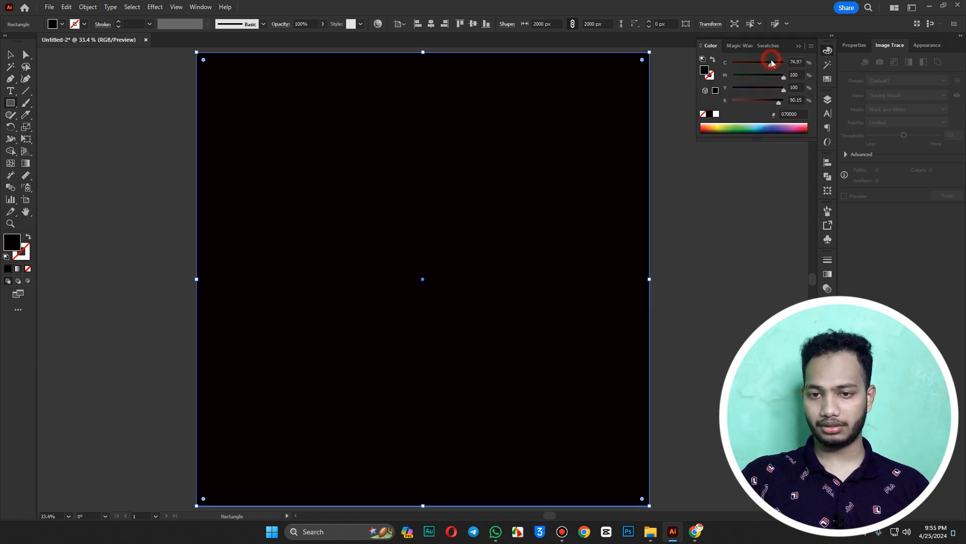
left_click(827, 51)
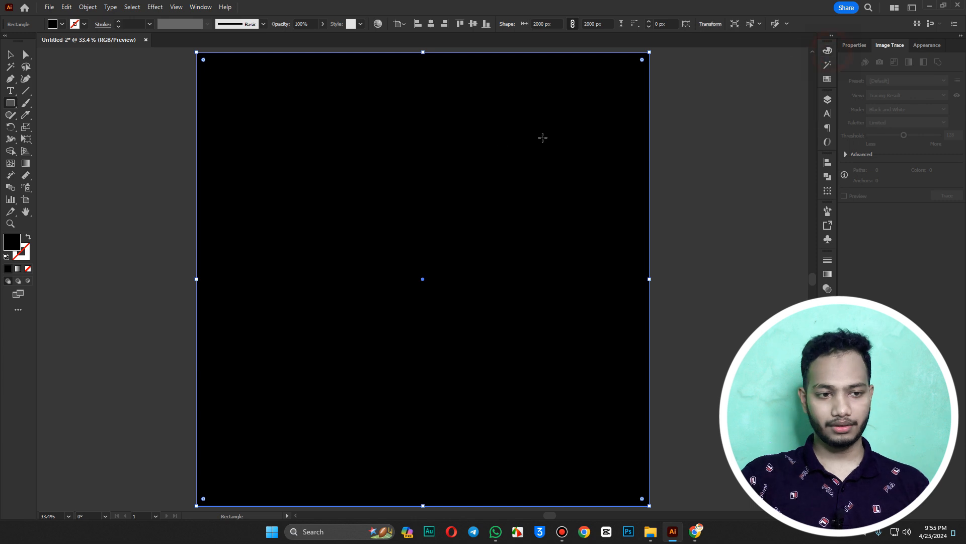
key("v")
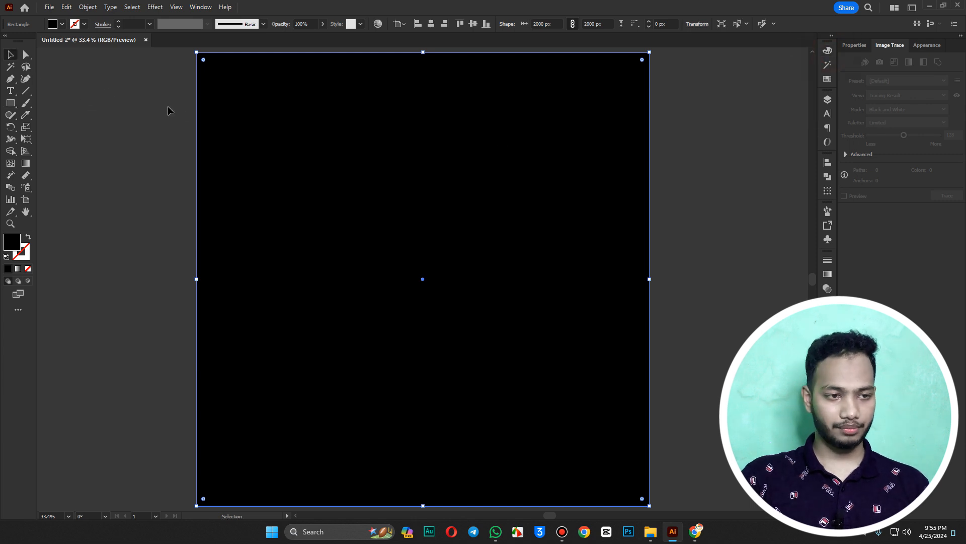
- Add a mesh point near the rectangle's upper-left corner at about X 184 px, Y 179 px
left_click(11, 163)
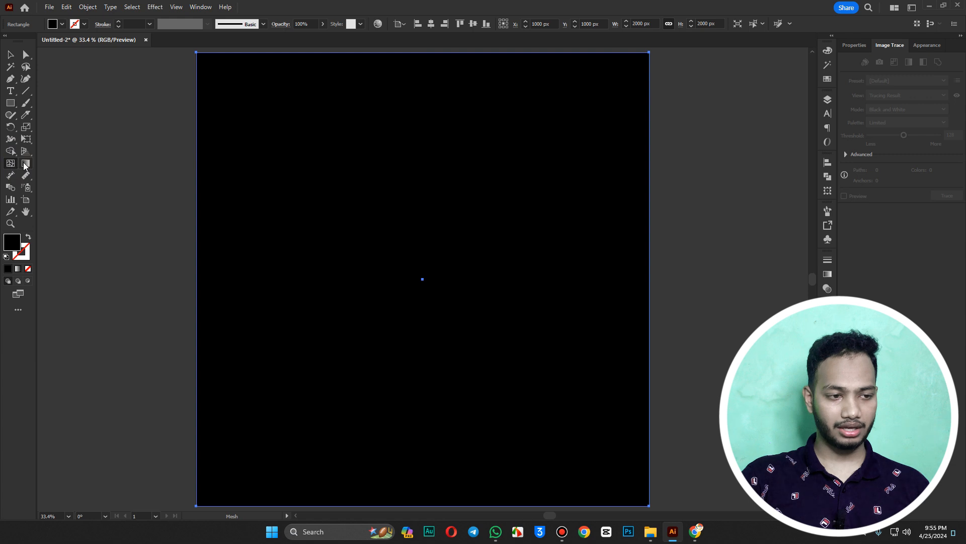
left_click(26, 164)
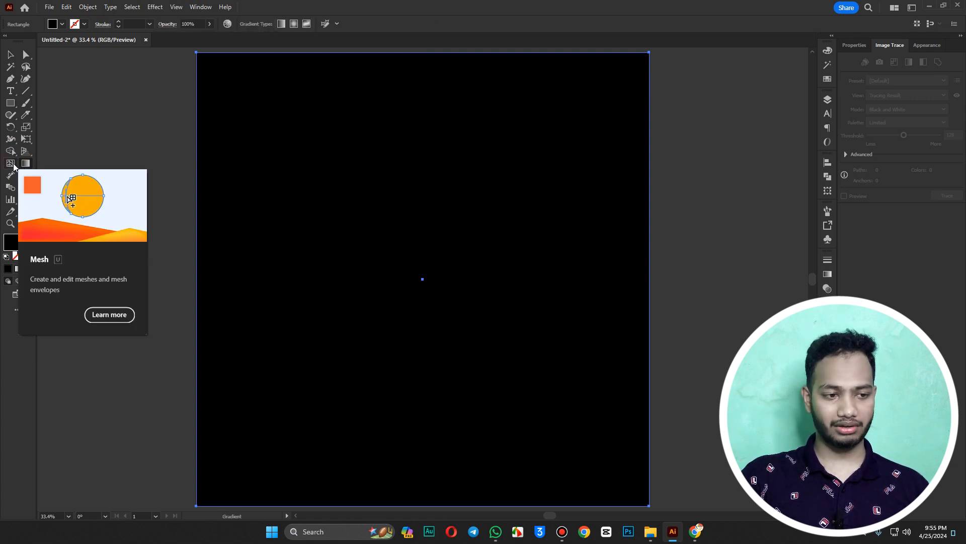
left_click(10, 164)
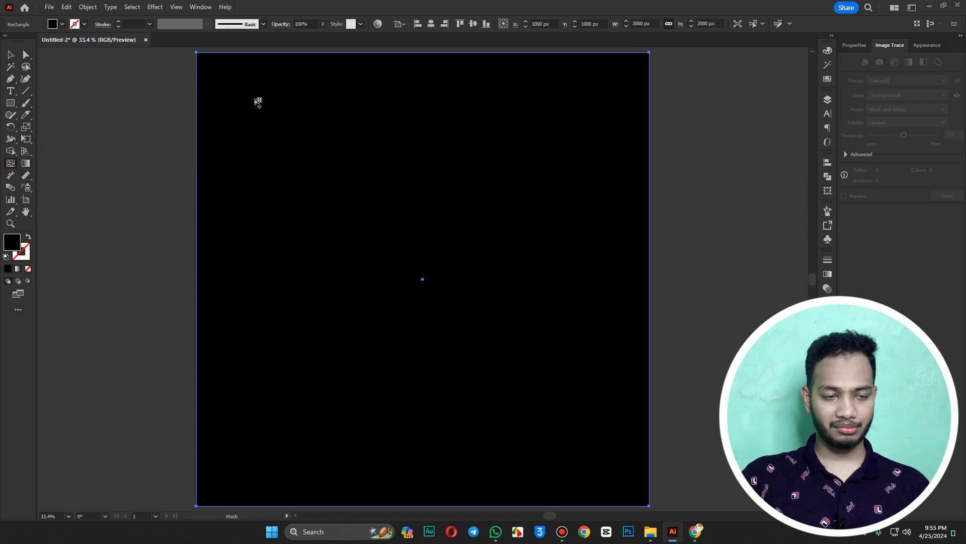
left_click(601, 116)
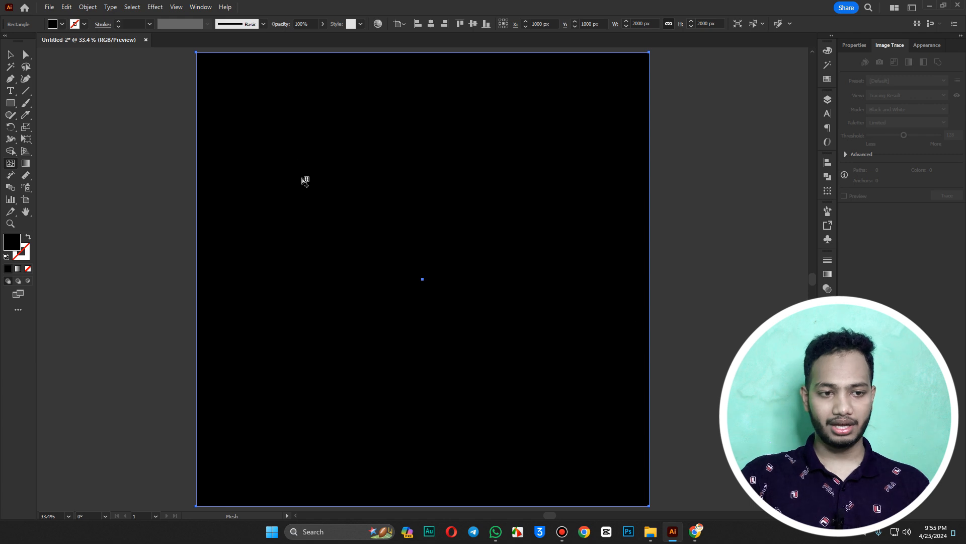
left_click(239, 93)
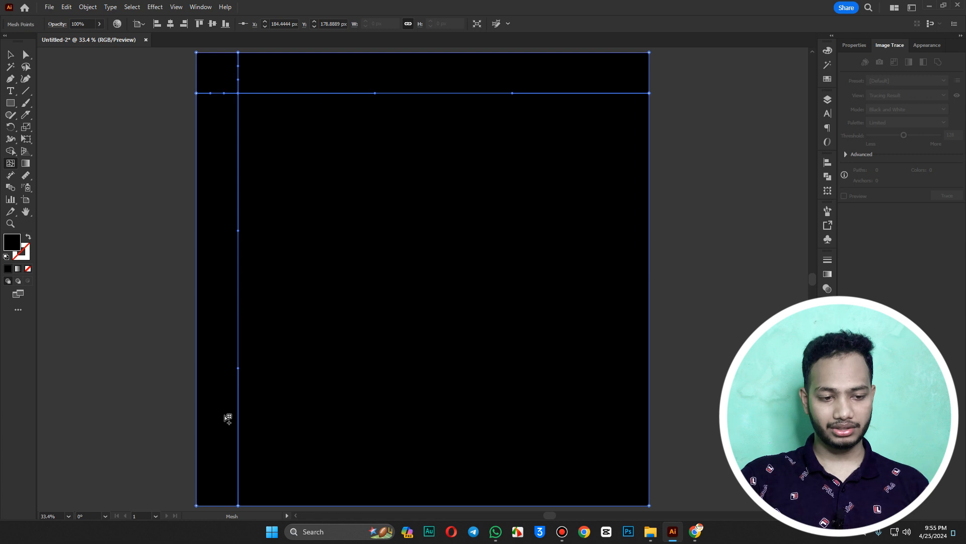
left_click(238, 94)
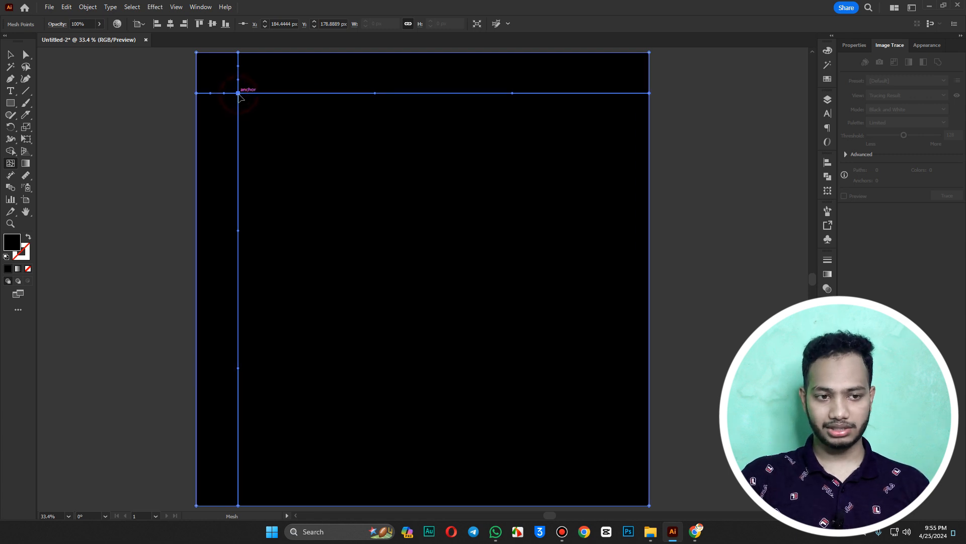
- Color the upper-left mesh point purple with C 51, M 100, Y 0, K 0
left_click(829, 50)
left_click_drag(768, 102, 733, 102)
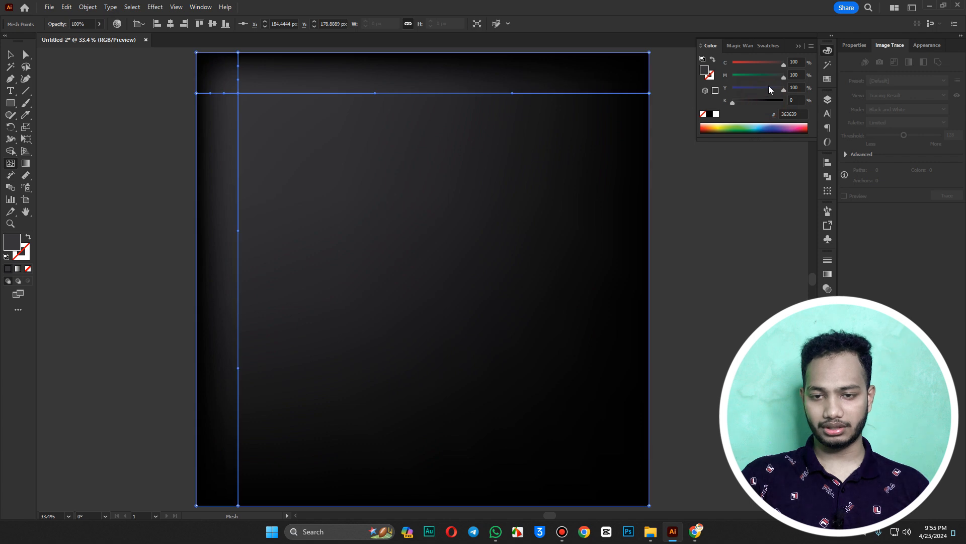
left_click_drag(770, 76, 731, 90)
left_click(683, 162)
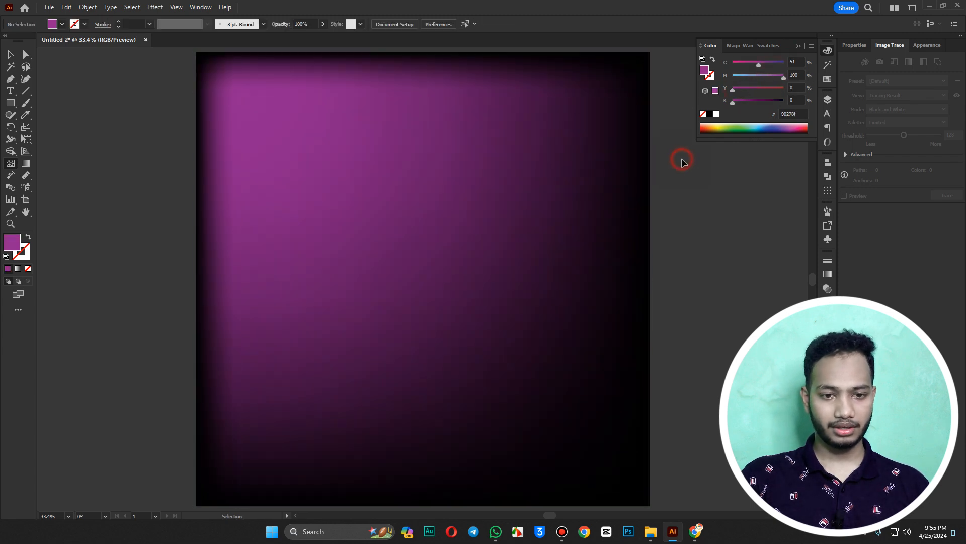
- Add a mesh point near the rectangle's lower-right corner and shift it inward to about X 1696 px, Y 1577 px
left_click(560, 233)
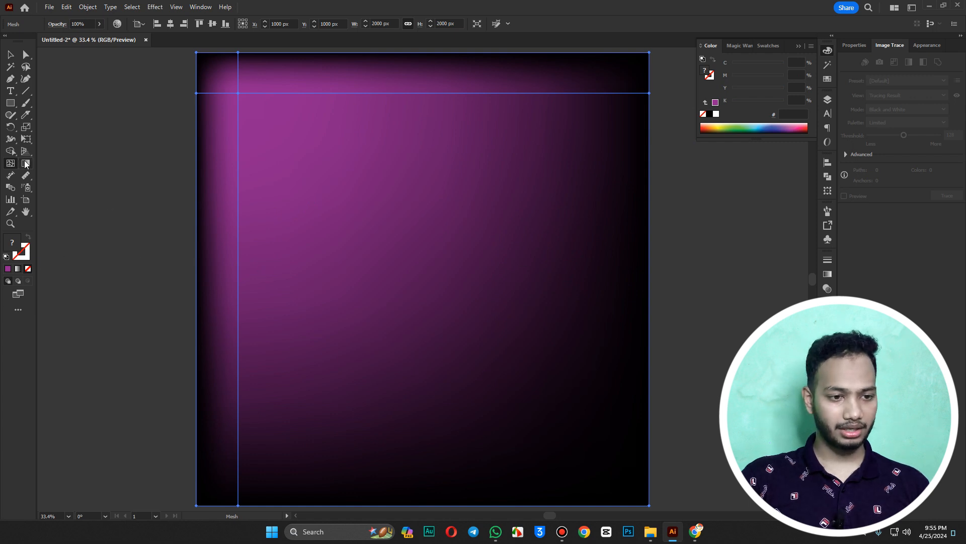
left_click(607, 411)
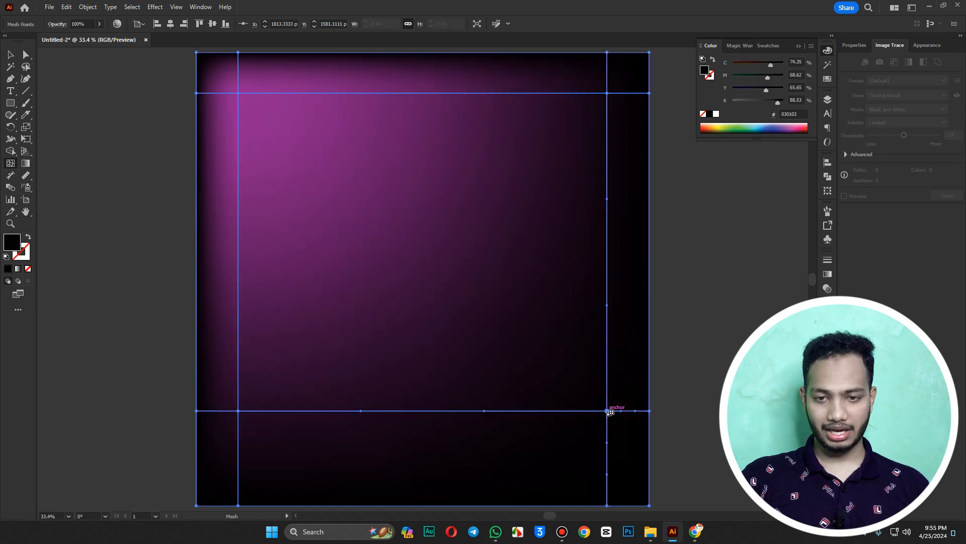
left_click_drag(607, 410, 581, 410)
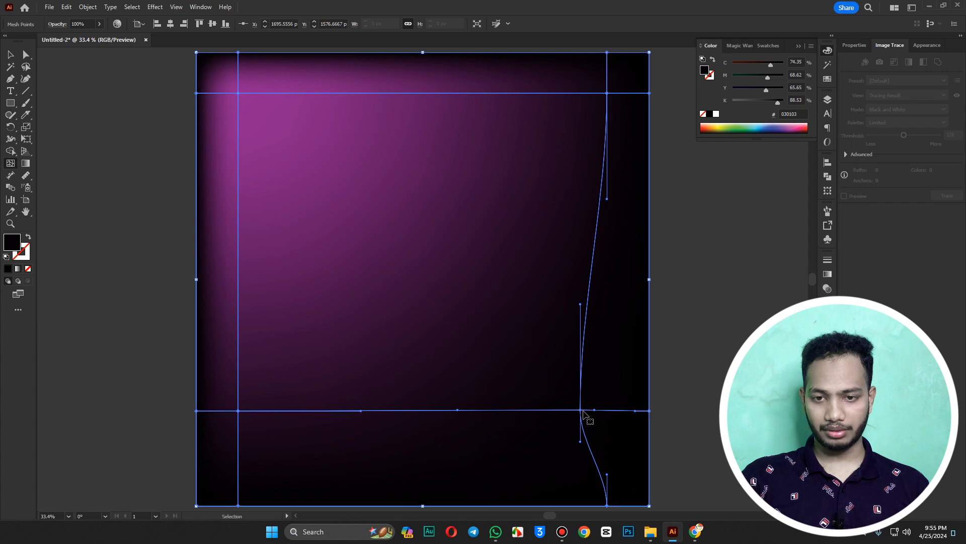
- Try magenta and cyan swatches on the lower-right mesh point, then color it orange and deselect the mesh
left_click(827, 78)
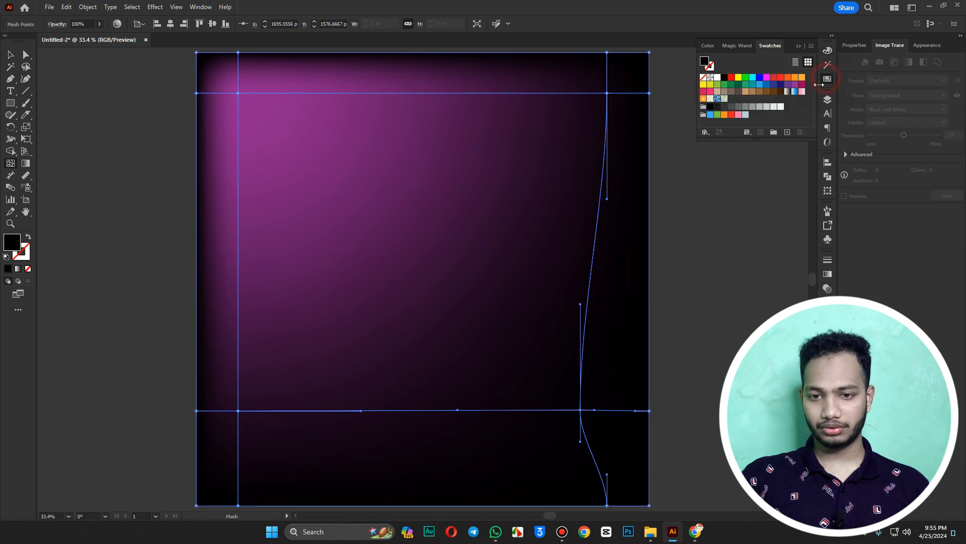
left_click(760, 84)
left_click(766, 77)
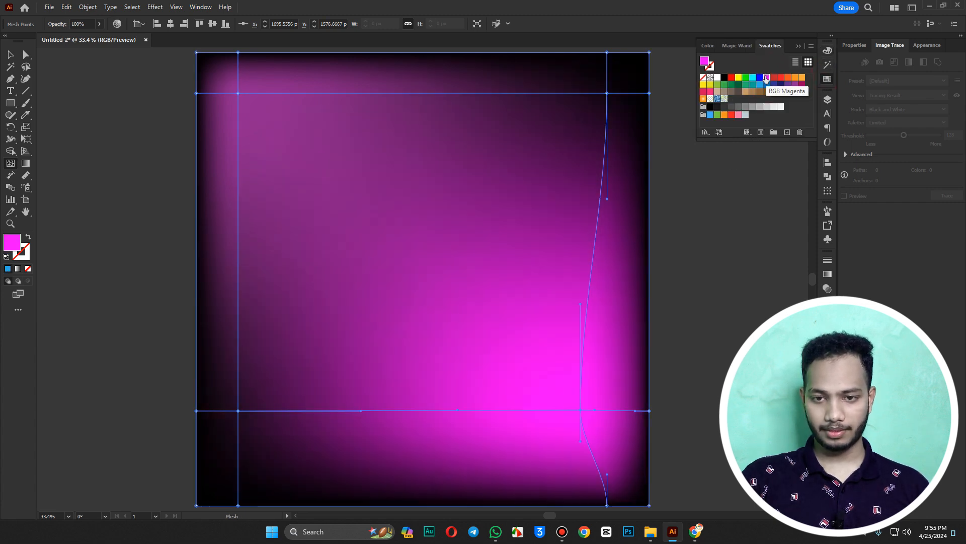
left_click(753, 78)
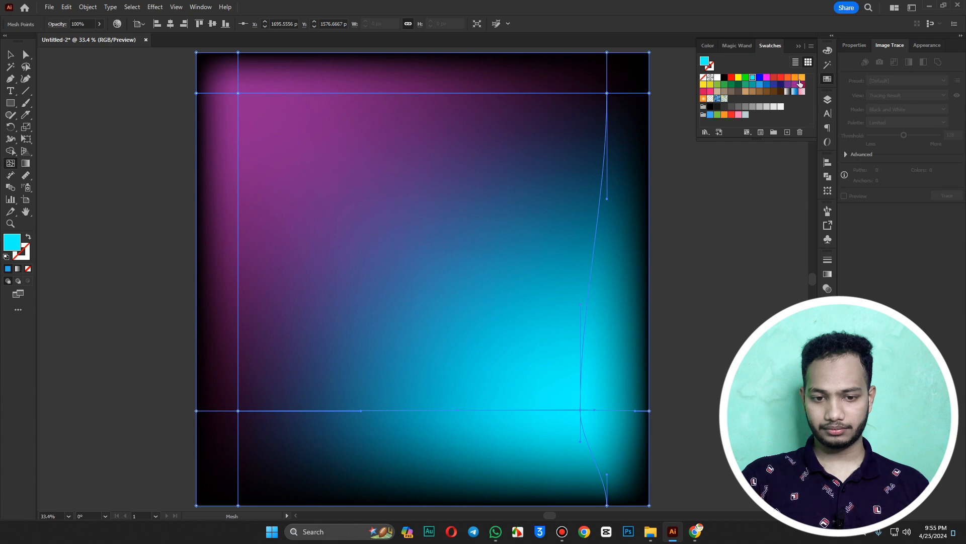
left_click(801, 78)
left_click(788, 77)
key("v")
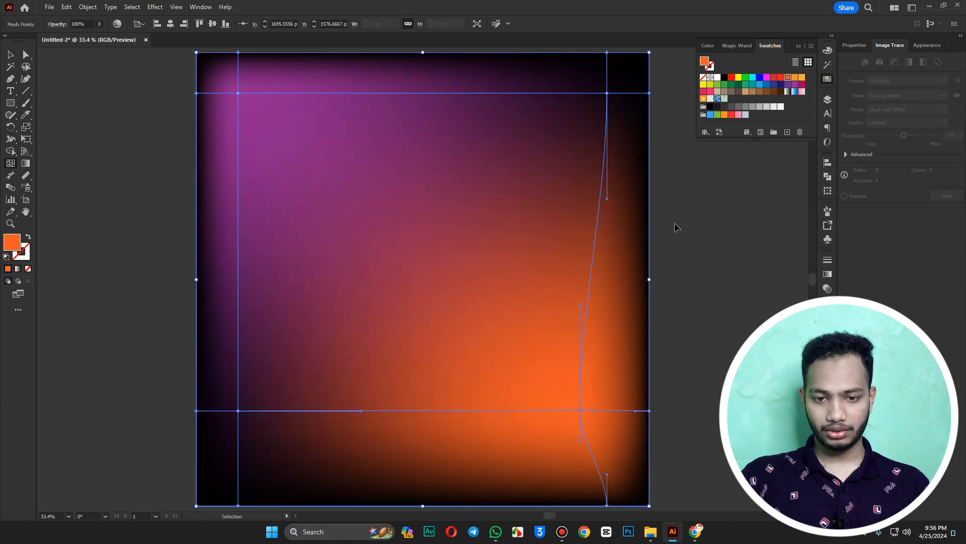
left_click(675, 223)
left_click(488, 240)
left_click(156, 207)
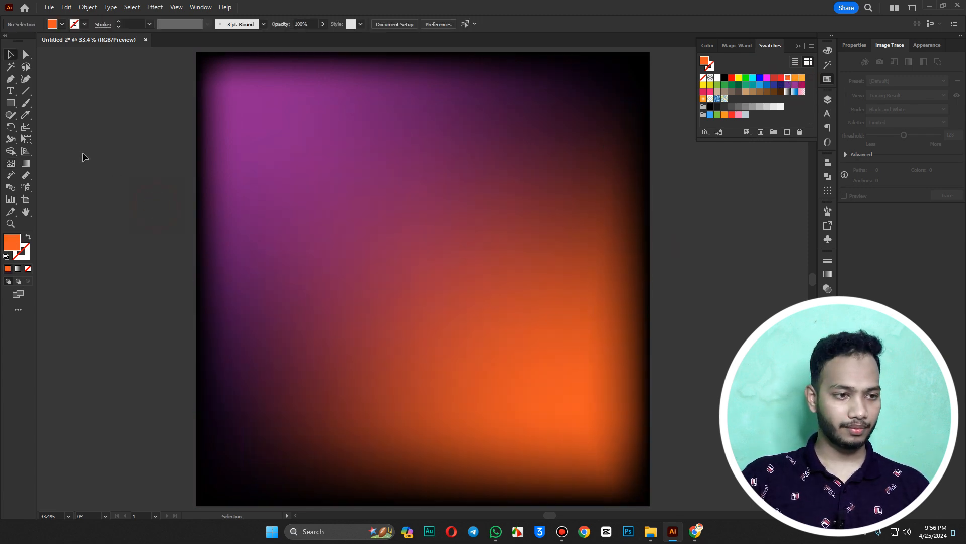
- Draw a black circle about 396 px across in the upper-left part of the artboard and move it slightly down
right_click(14, 104)
left_click(48, 128)
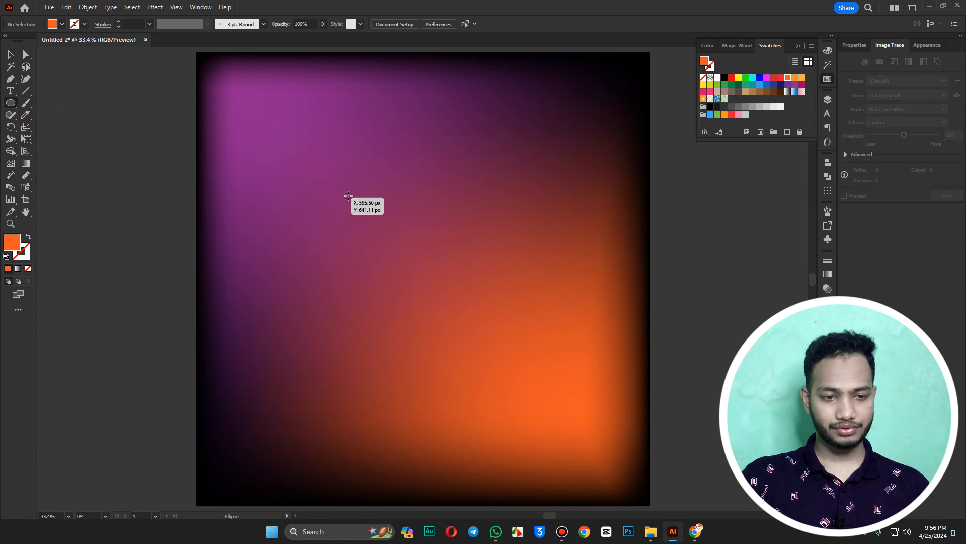
mouse_move(349, 185)
left_mouse_down()
mouse_move(366, 216)
mouse_move(395, 230)
left_mouse_up()
key("v")
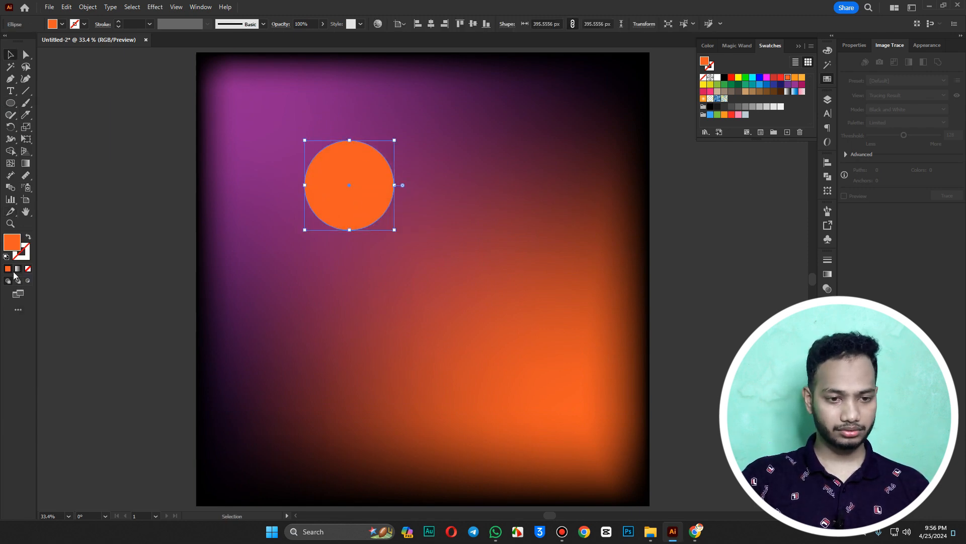
left_click(710, 107)
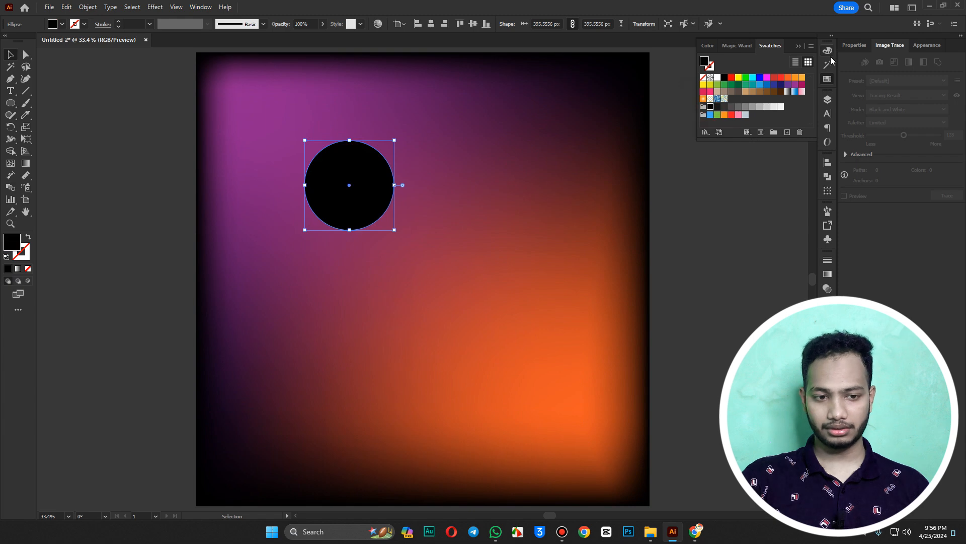
left_click_drag(356, 191, 353, 203)
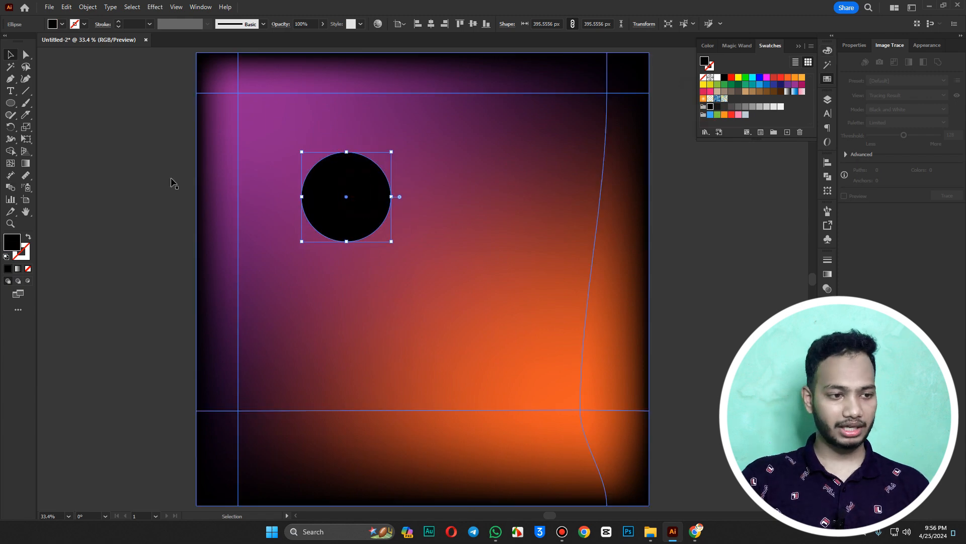
- Add a mesh point in the circle's upper-left area and color it red (R=237 G=28 B=36)
left_click(10, 163)
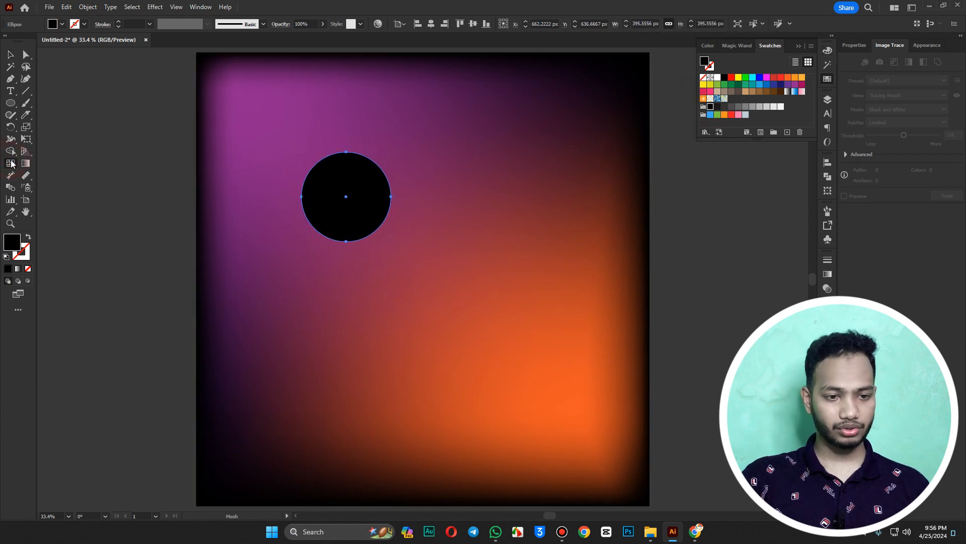
left_click(325, 184)
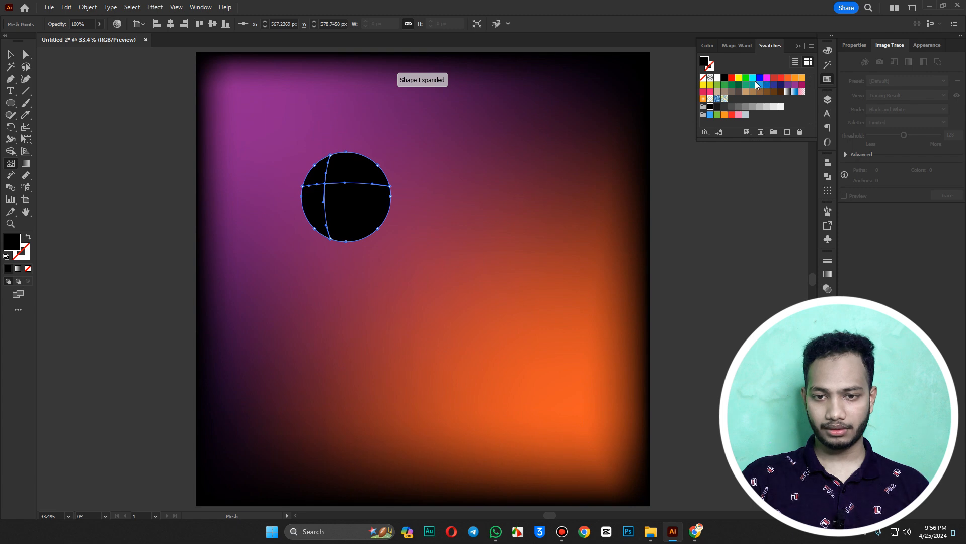
left_click(780, 78)
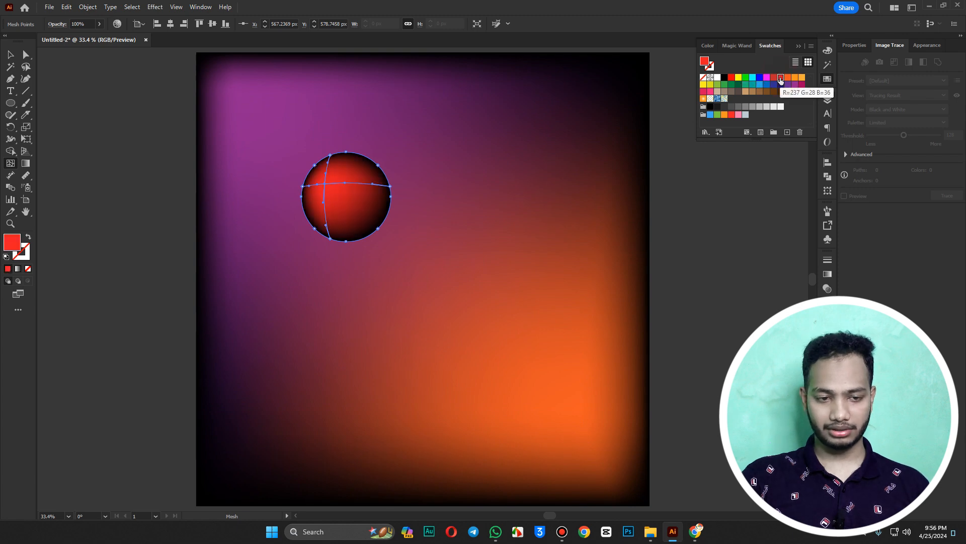
- Add a second mesh point in the circle's lower-right area and color it blue-violet
left_click(366, 207)
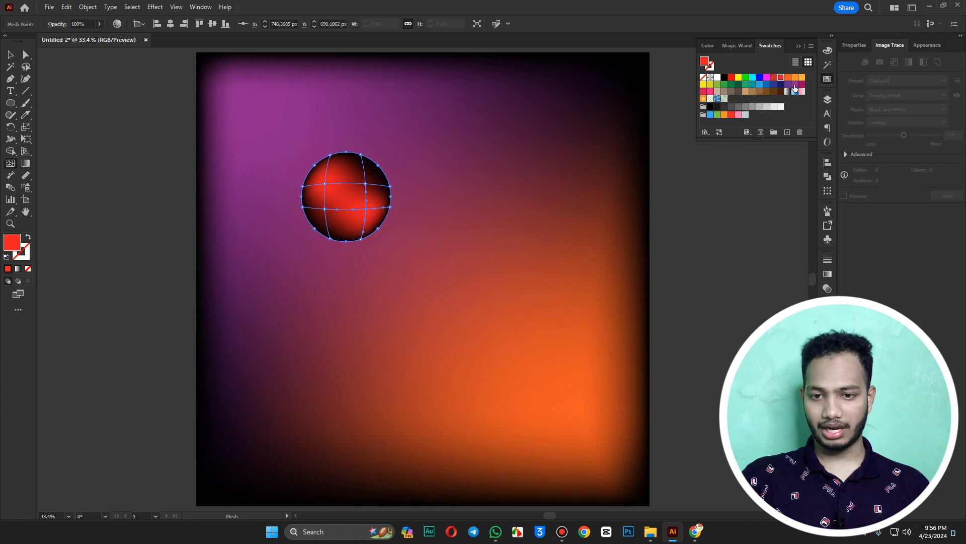
left_click(766, 78)
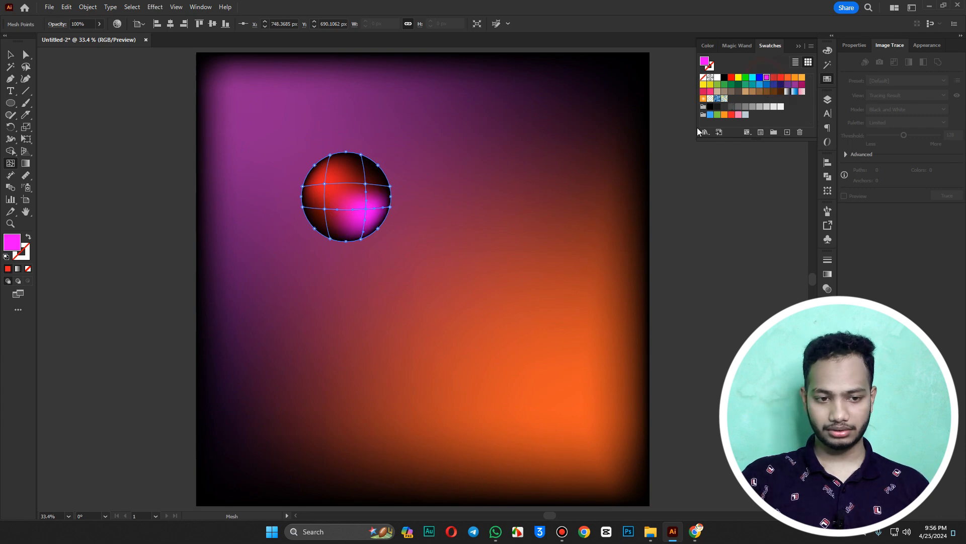
double_click(12, 243)
left_click_drag(826, 368, 826, 381)
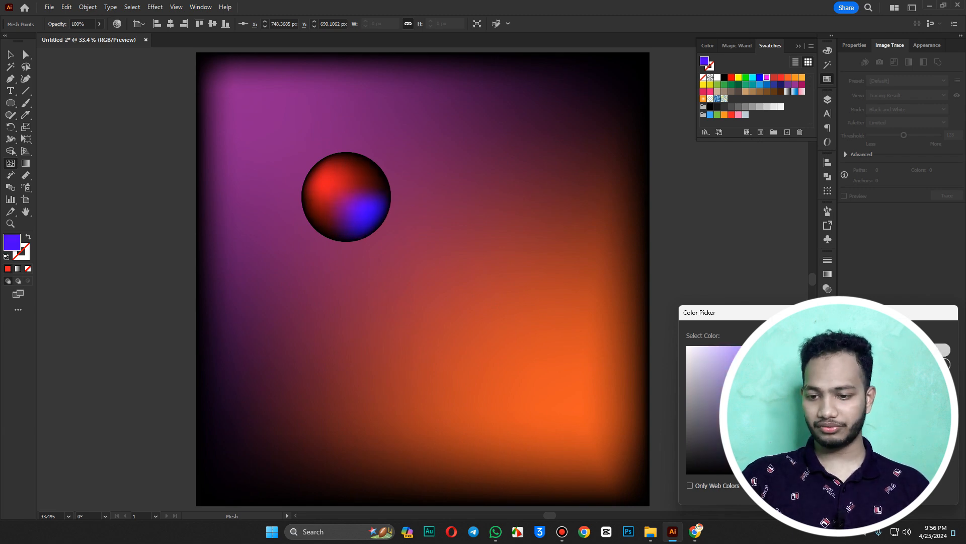
left_click(942, 349)
- Resize and duplicate the sphere, placing small ones about 173 px wide upper-left, upper-right and centre, and a larger one lower-left
key("v")
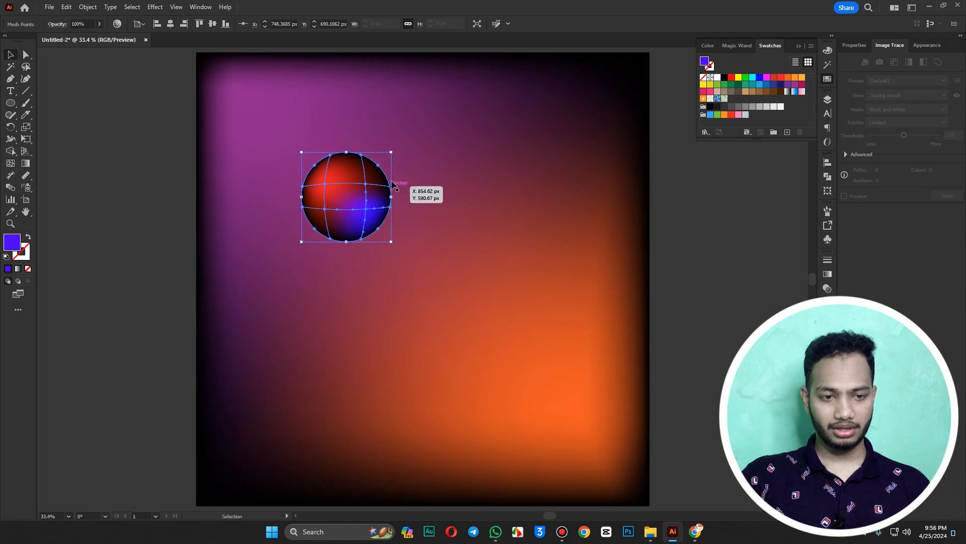
left_click_drag(391, 152, 346, 395)
left_click_drag(319, 436, 307, 437)
left_click(724, 351)
scroll(629, 345, "down", 2)
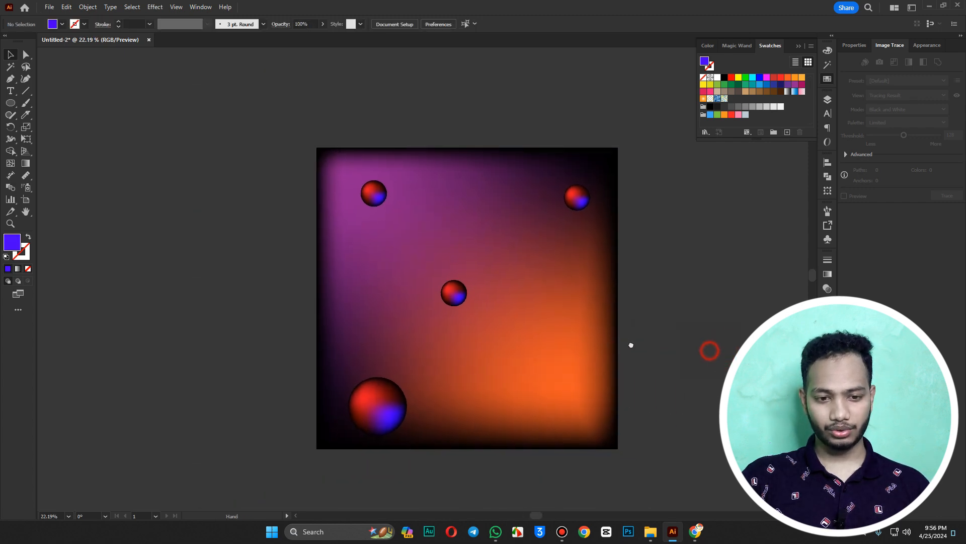
- Copy the small centre sphere into the lower-right part of the background
left_click_drag(433, 303, 549, 408)
left_click(694, 362)
scroll(656, 363, "up", 1)
- Nudge the upper-right sphere and shift the large lower-left sphere slightly toward the artboard's left edge
mouse_move(680, 361)
left_mouse_down()
mouse_move(644, 355)
mouse_move(681, 354)
left_mouse_up()
left_click_drag(542, 162, 545, 151)
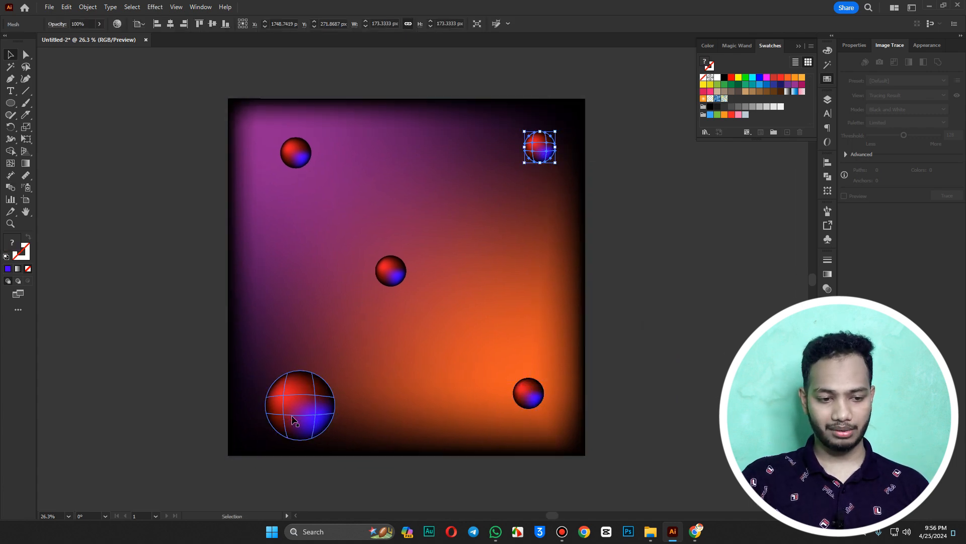
left_click_drag(292, 419, 352, 373)
left_click(138, 384)
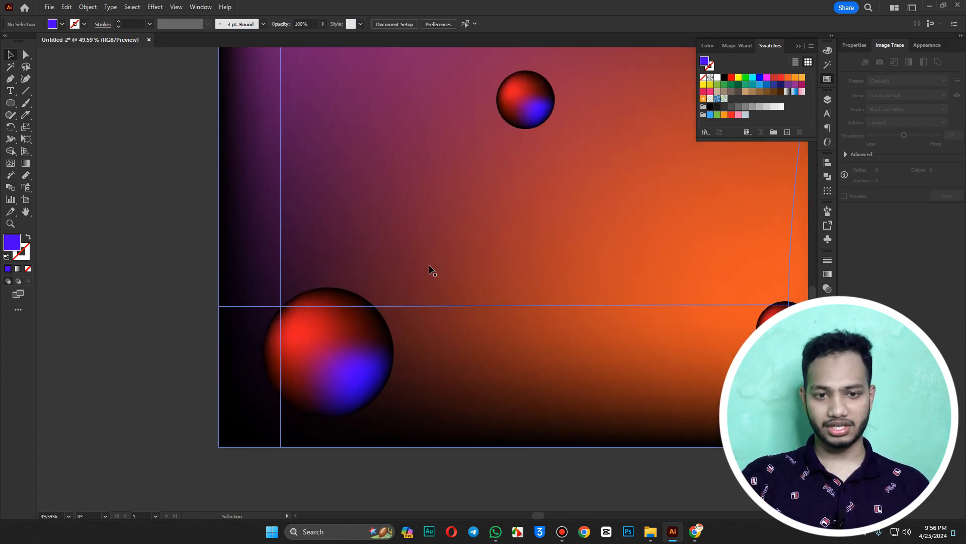
- Review the placement of all five spheres across the finished background
left_click_drag(529, 216, 253, 498)
left_click_drag(589, 236, 475, 293)
left_click(419, 217)
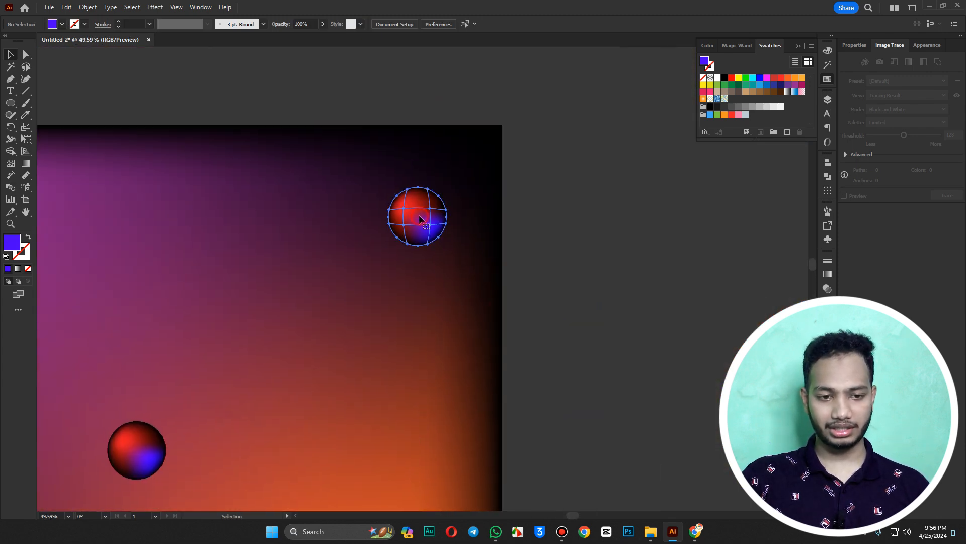
left_click(674, 309)
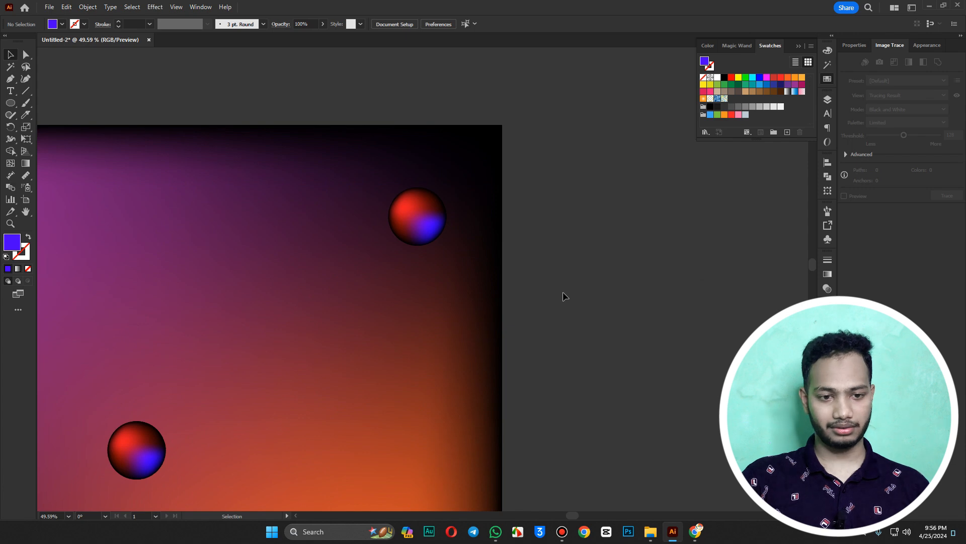
left_click_drag(596, 293, 535, 297)
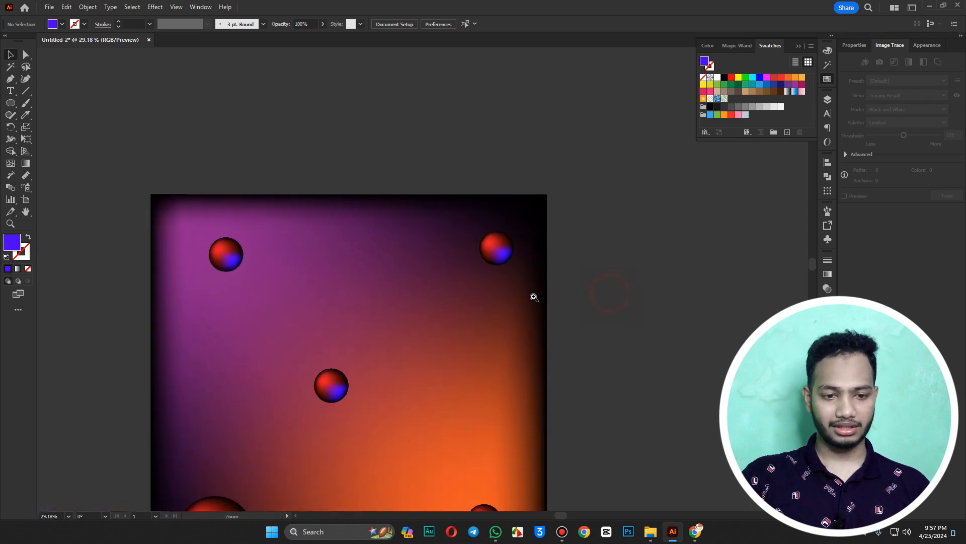
left_click_drag(540, 339, 546, 250)
left_click_drag(599, 266, 648, 264)
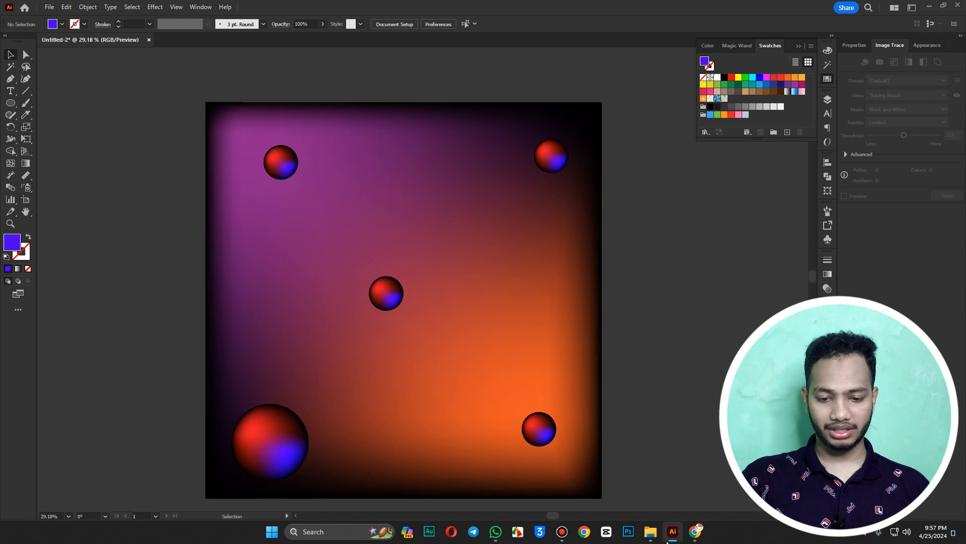
- Switch to Chrome and search Google for "color wallpaper"
mouse_move(652, 537)
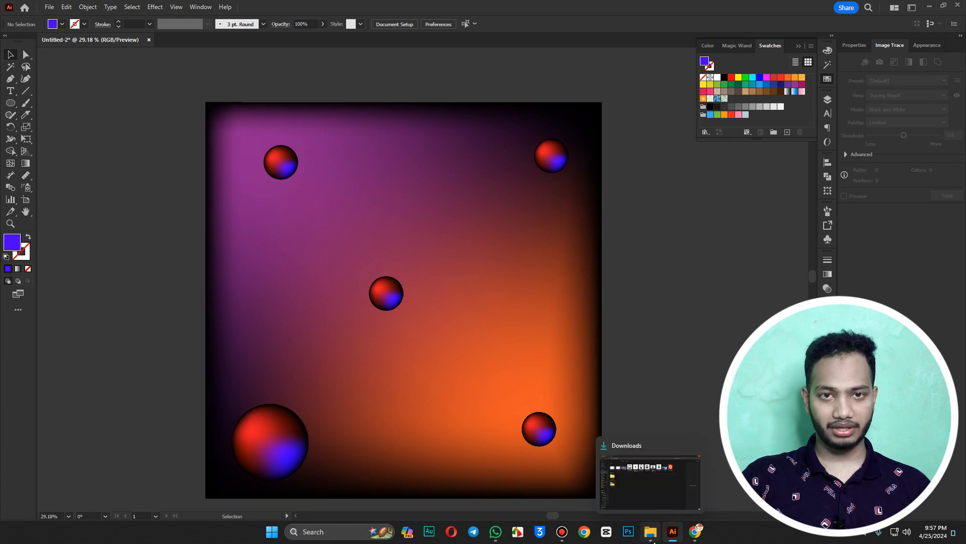
left_click(695, 532)
left_click(239, 32)
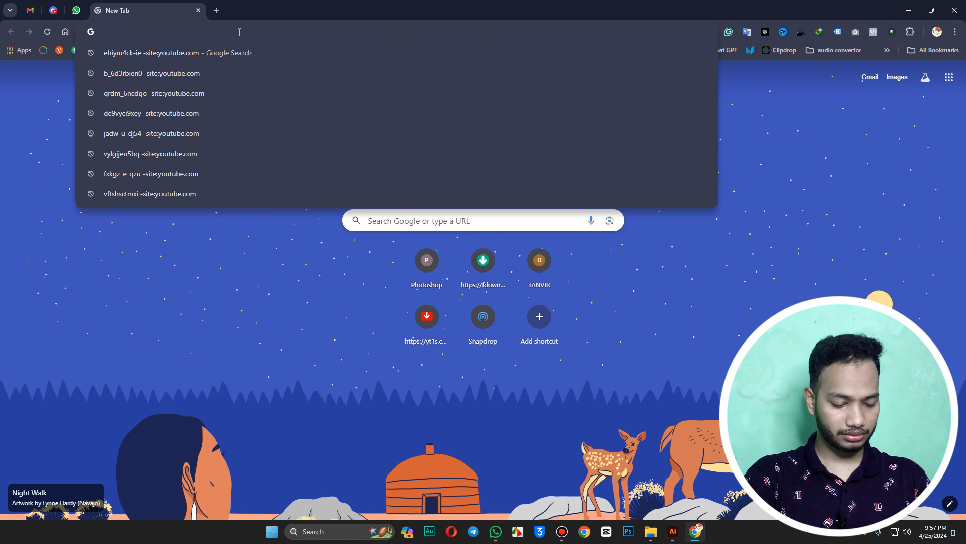
type("wallpa")
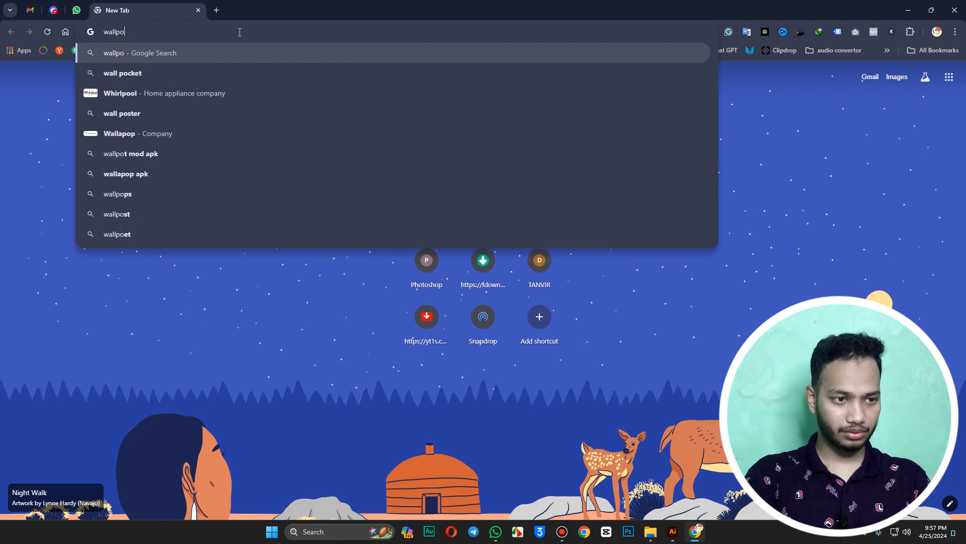
type("p")
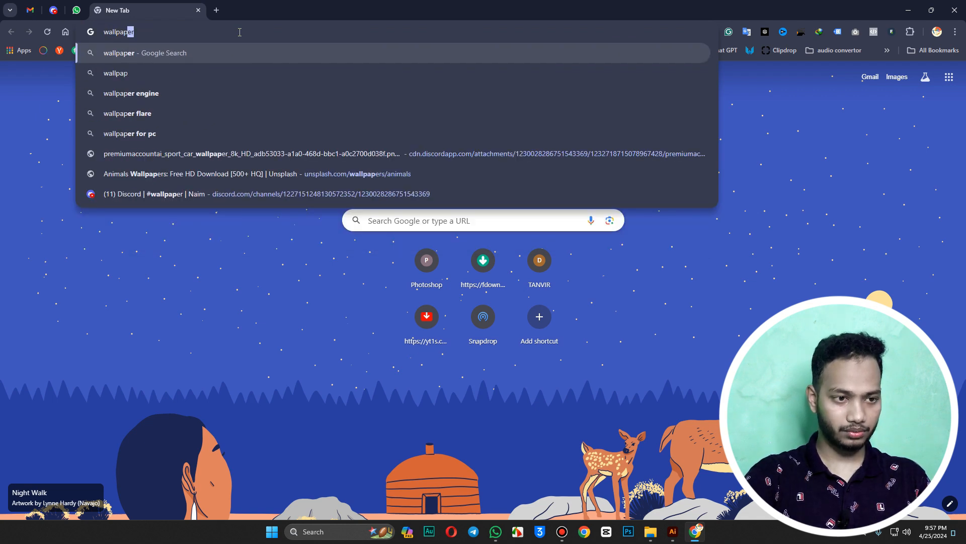
type("er")
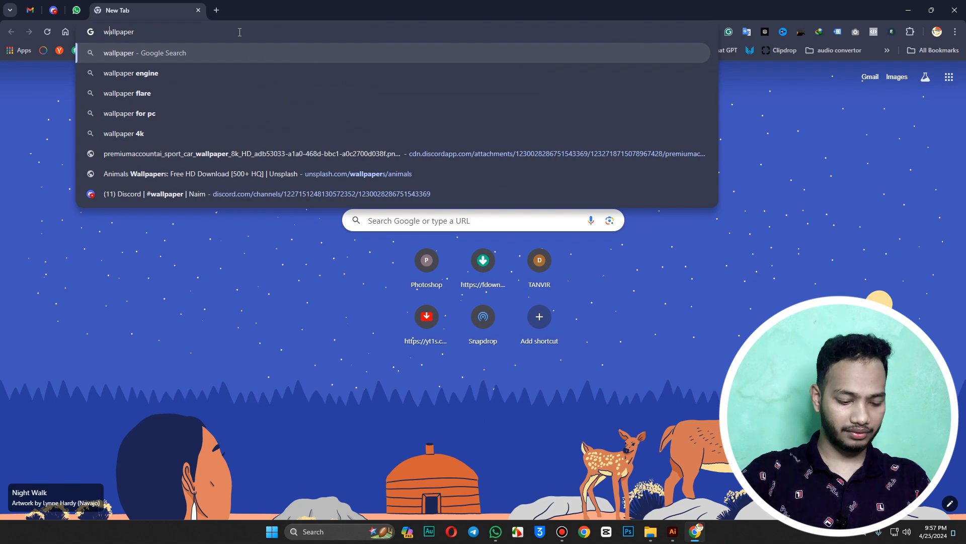
type("color")
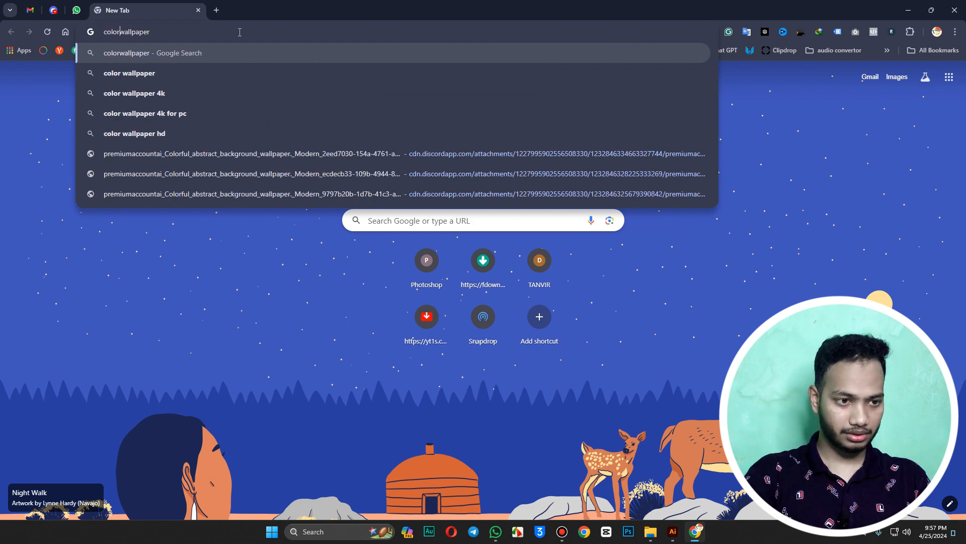
key("Return")
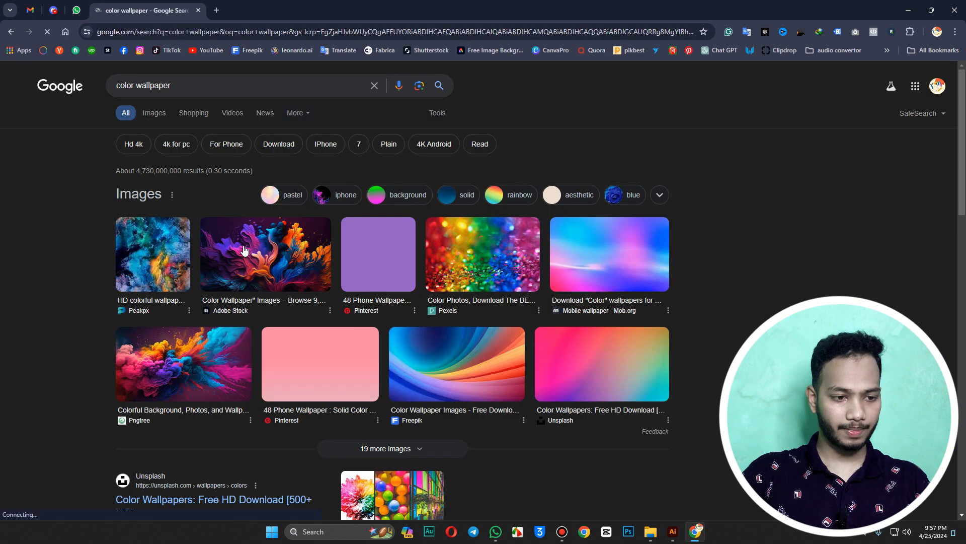
- Show the image results and open the first Adobe Stock picture, the purple, blue and orange artwork, in its own tab
left_click(153, 257)
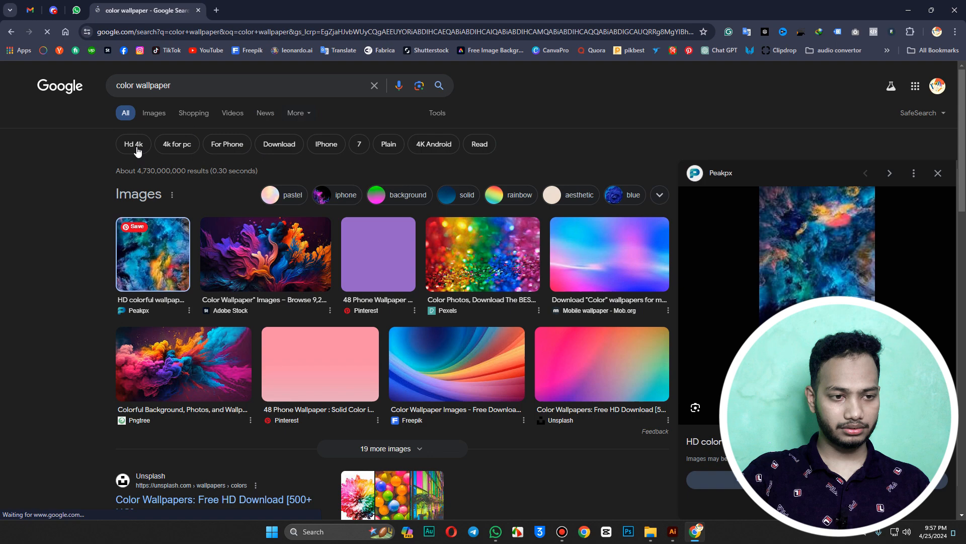
left_click(157, 121)
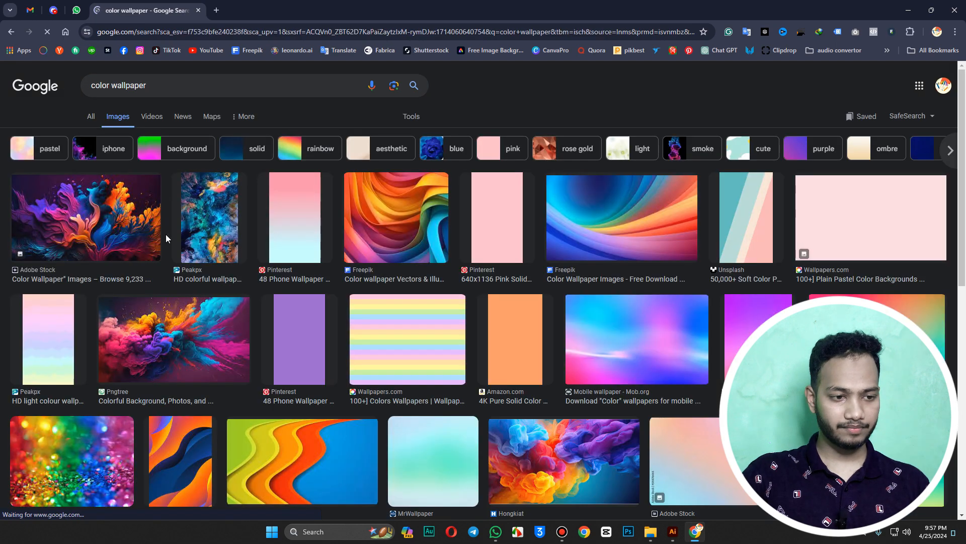
left_click(114, 232)
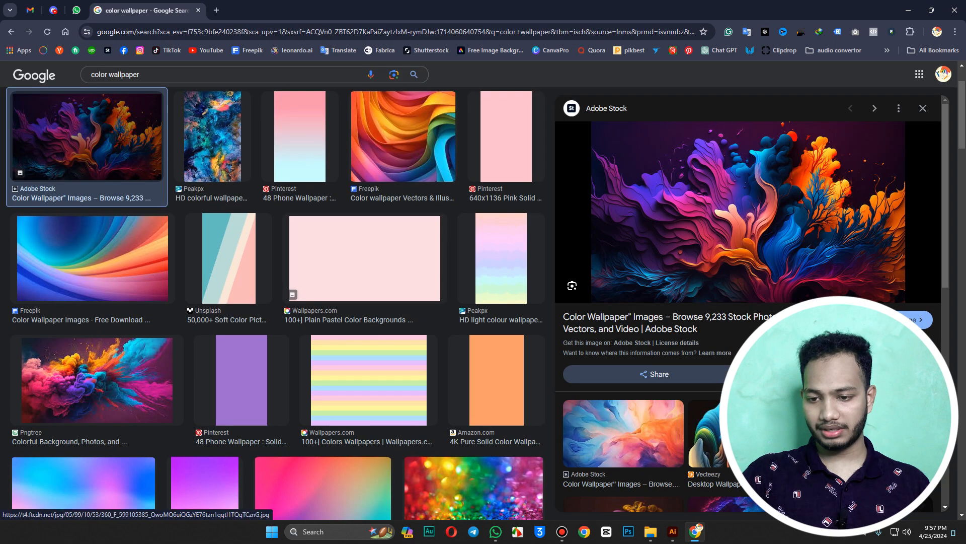
left_click(745, 212)
- Copy the opened wallpaper image to the clipboard
right_click(384, 151)
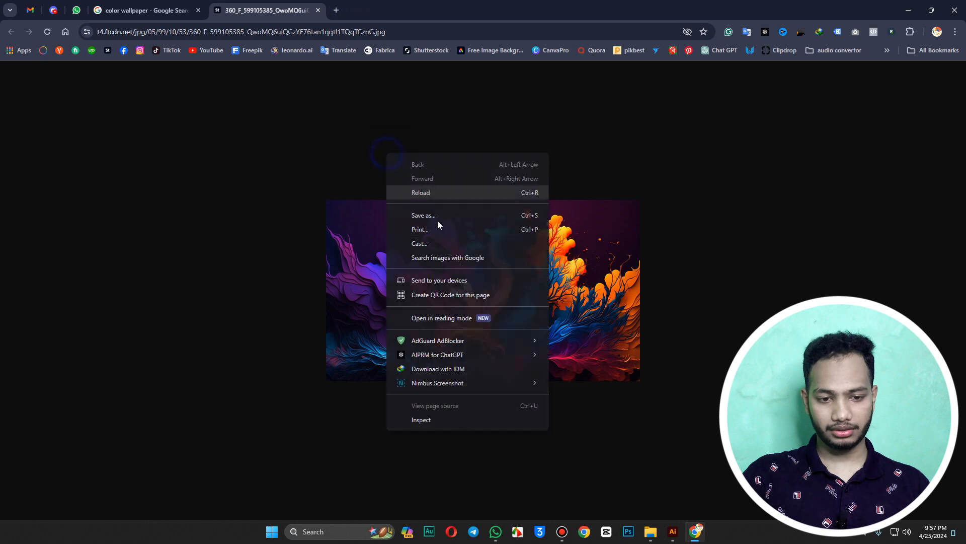
left_click(483, 257)
left_click(546, 81)
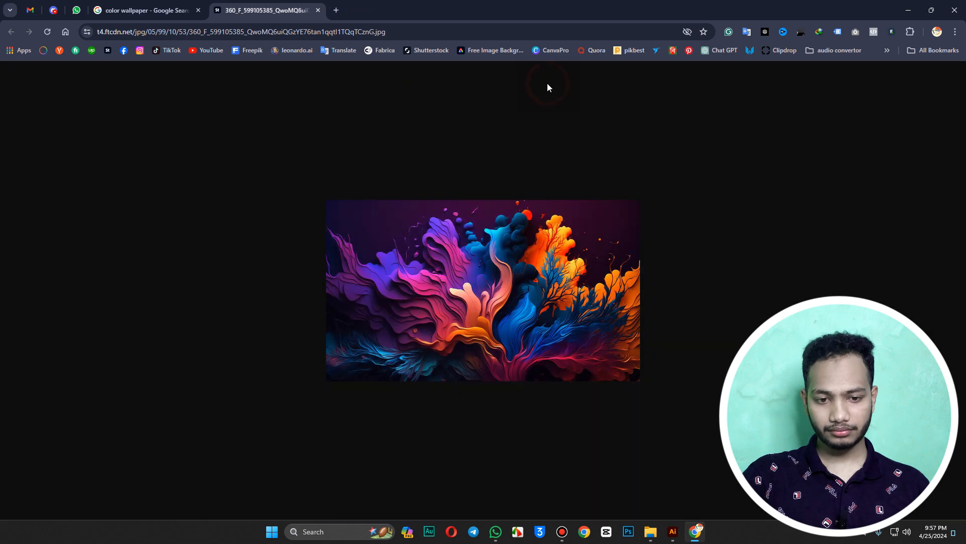
right_click(495, 324)
left_click(556, 171)
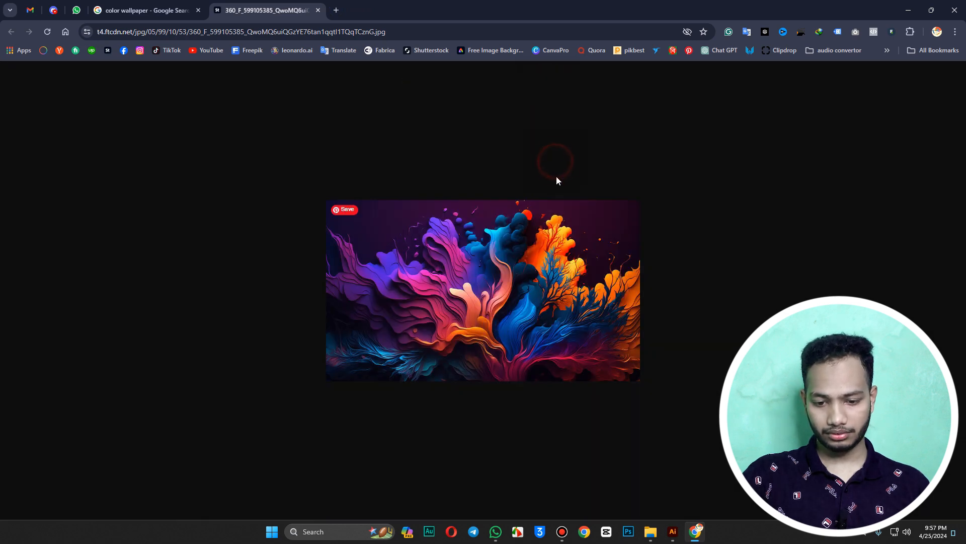
- Switch to Illustrator, paste the copied wallpaper image beside the artboard, and collapse the swatches
left_click(673, 532)
key("ctrl+v")
left_click_drag(543, 298, 531, 233)
left_click_drag(444, 240, 483, 265)
left_click_drag(416, 254, 553, 253)
left_click_drag(555, 251, 525, 285)
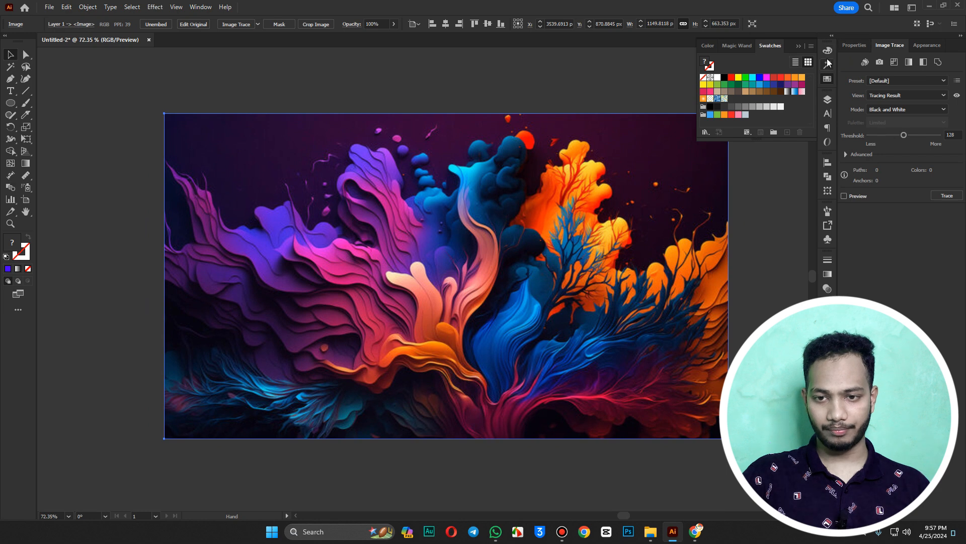
left_click(827, 81)
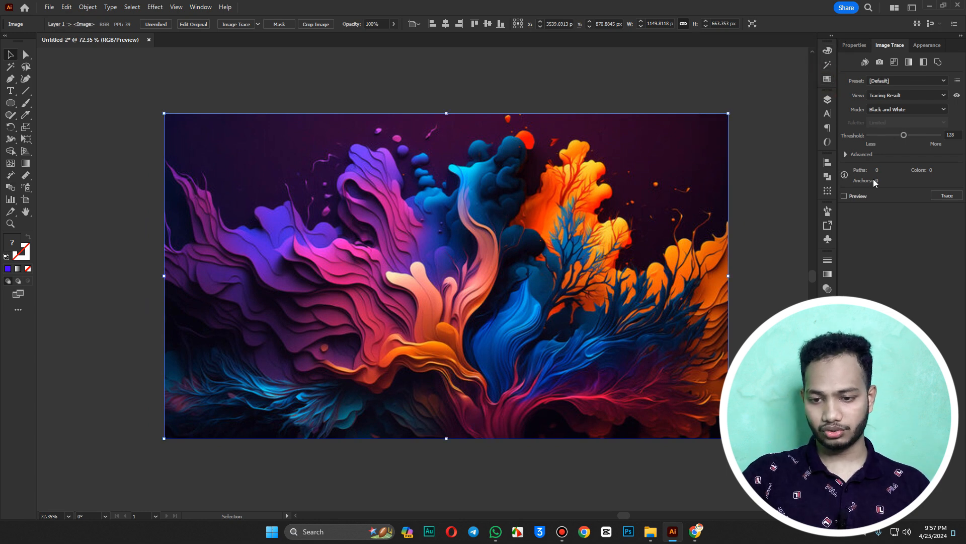
left_click_drag(488, 237, 462, 240)
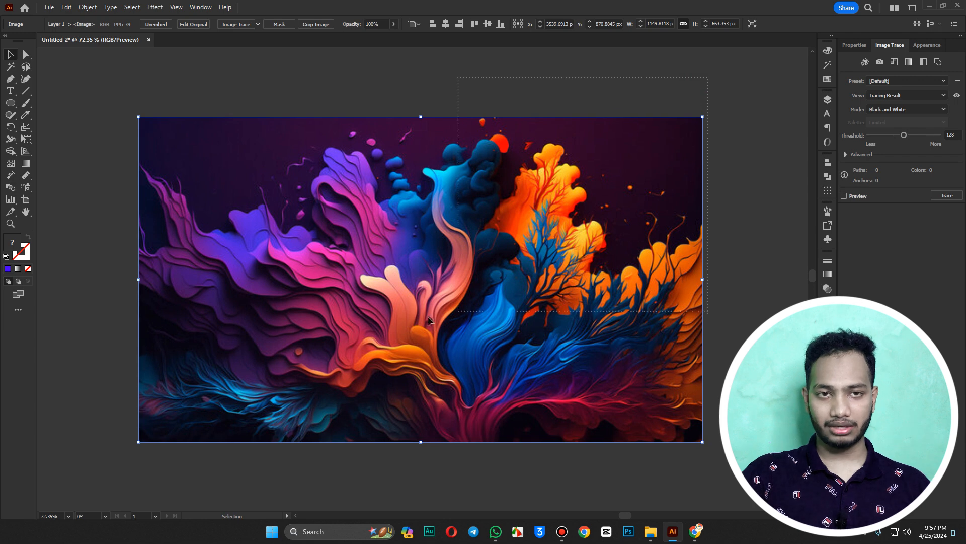
- Start creating a gradient mesh from the pasted image with its preview on, keeping the settings dialog clear of the picture
left_click(94, 5)
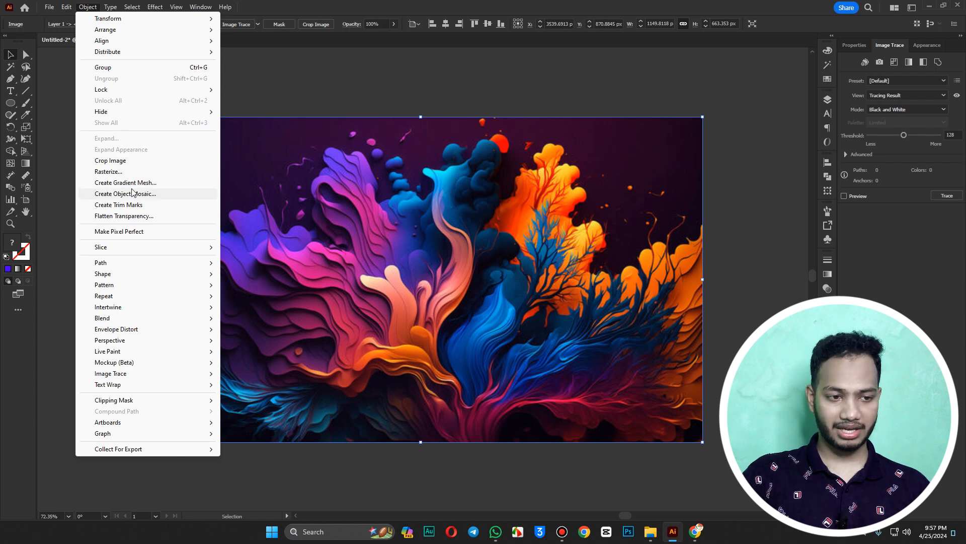
left_click(155, 183)
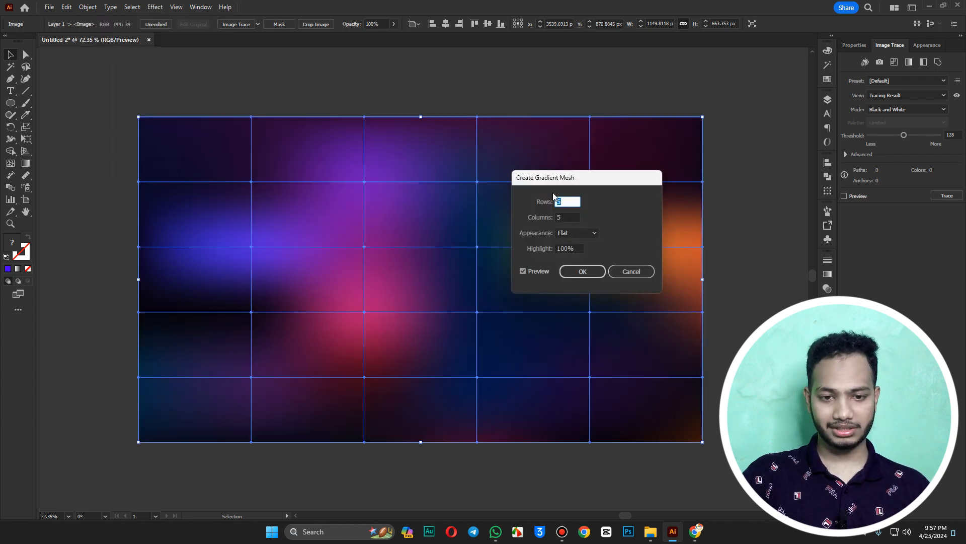
left_click_drag(559, 183, 709, 174)
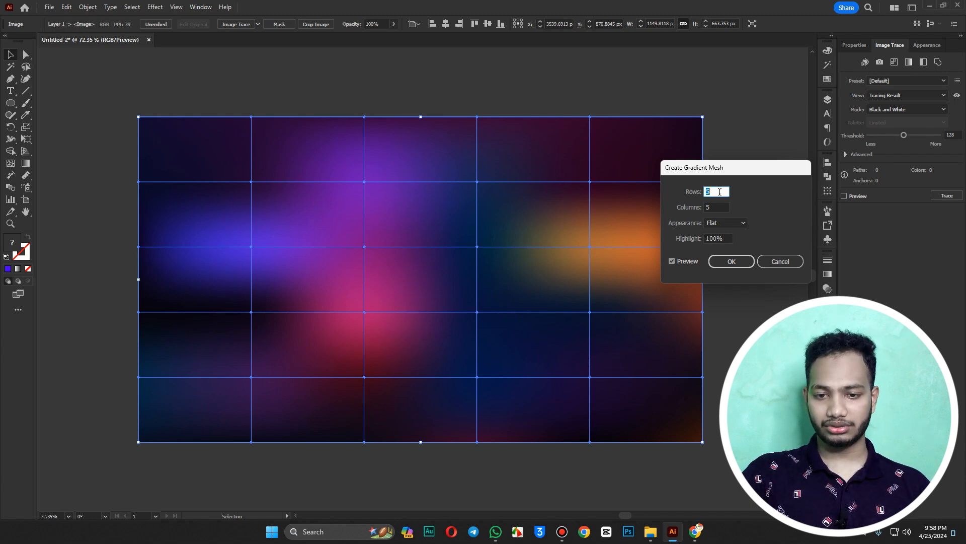
- Try other mesh densities on the image, raising the rows to 8 and reducing the columns to 3
key("Up")
key("Up")
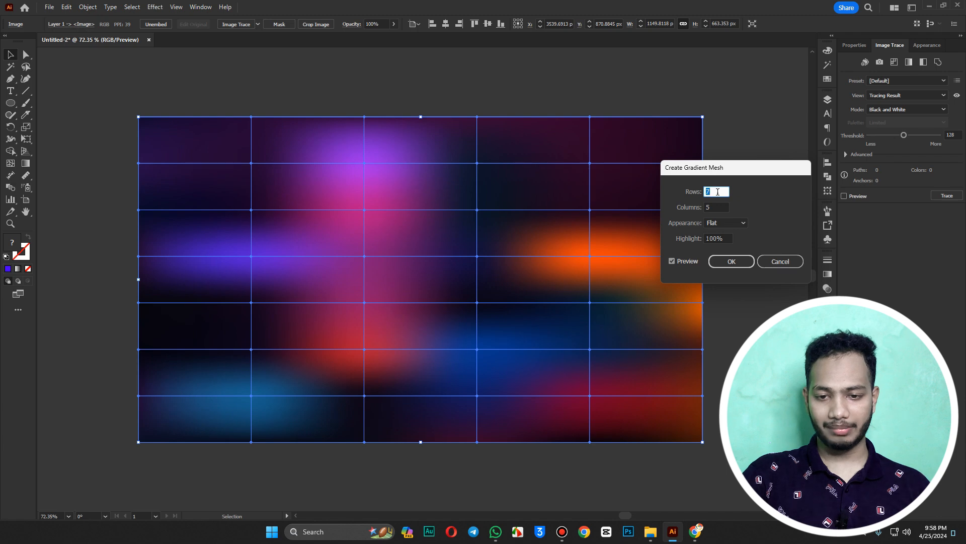
key("Up")
key("Tab")
key("Up")
key("Up")
key("Up")
key("Up")
key("Up")
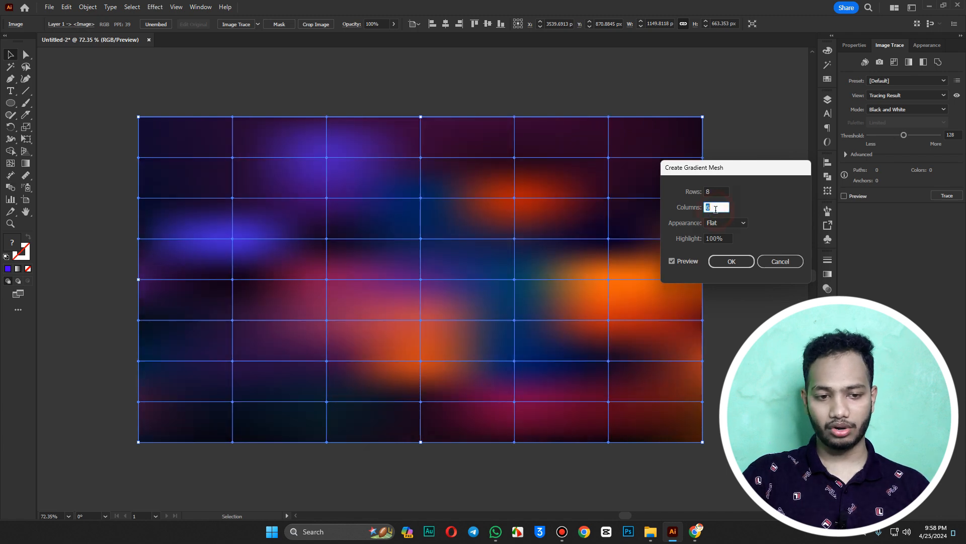
key("Down")
key("Down")
key("Down")
key("Down")
key("Down")
key("Down")
key("Down")
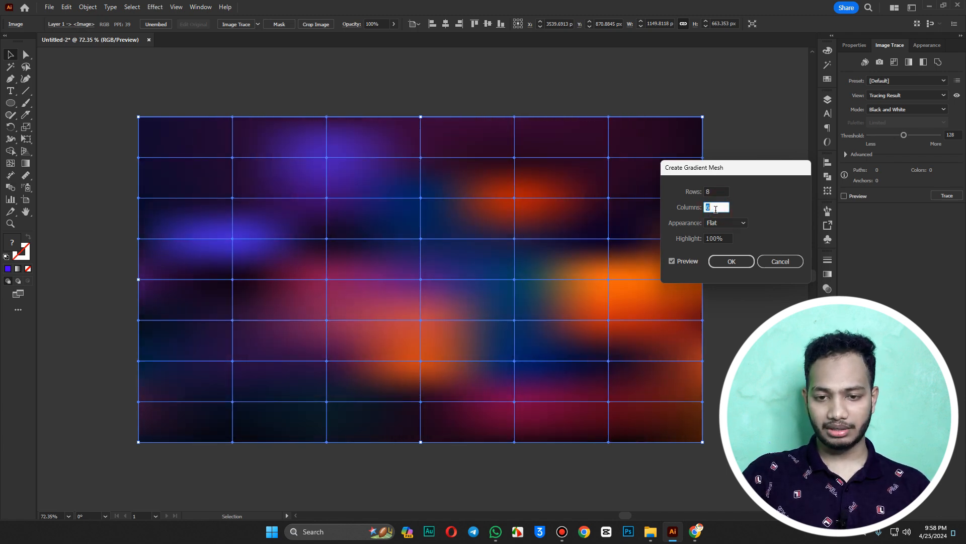
- Set the gradient mesh to 6 rows and 6 columns
left_click(718, 191)
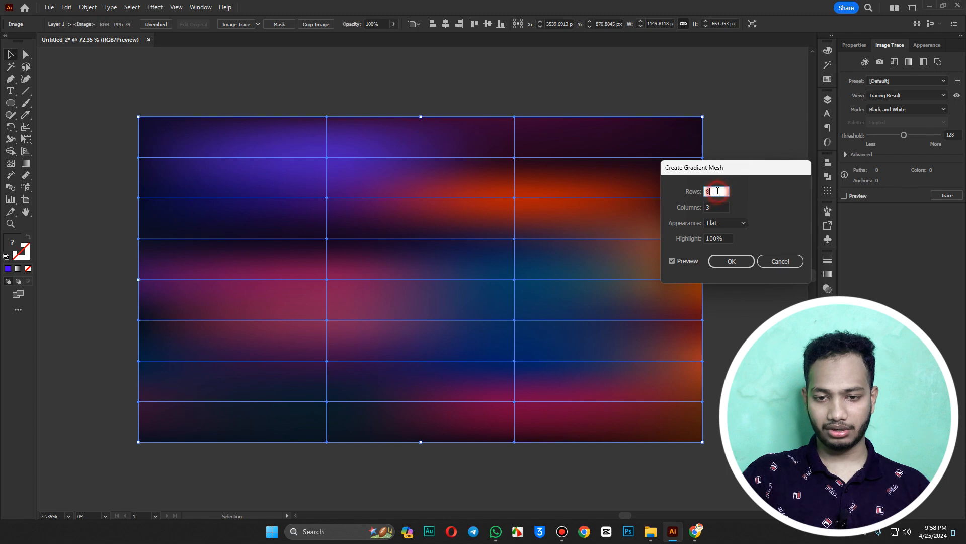
key("Down")
key("Down")
key("Down")
key("Down")
key("Up")
key("Up")
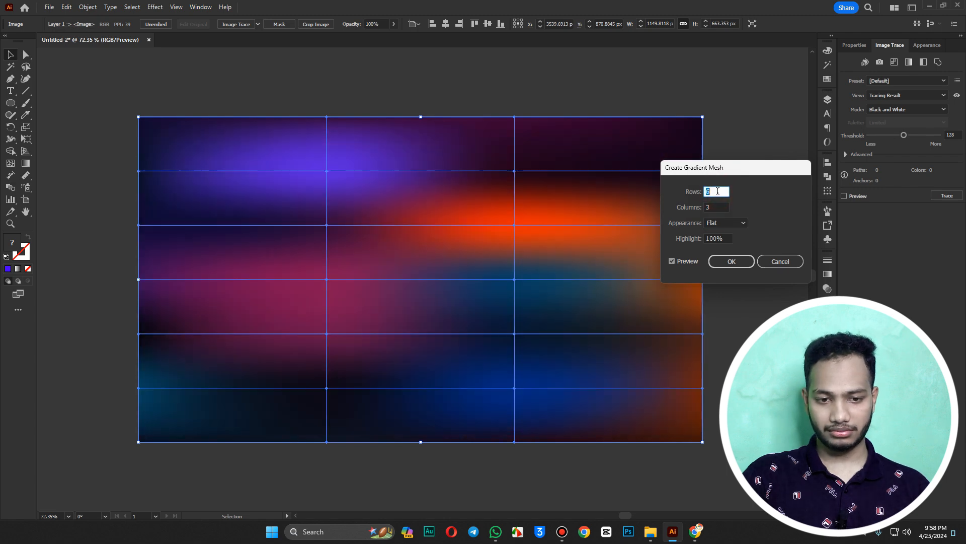
left_click(718, 206)
key("Up")
key("Up")
key("Up")
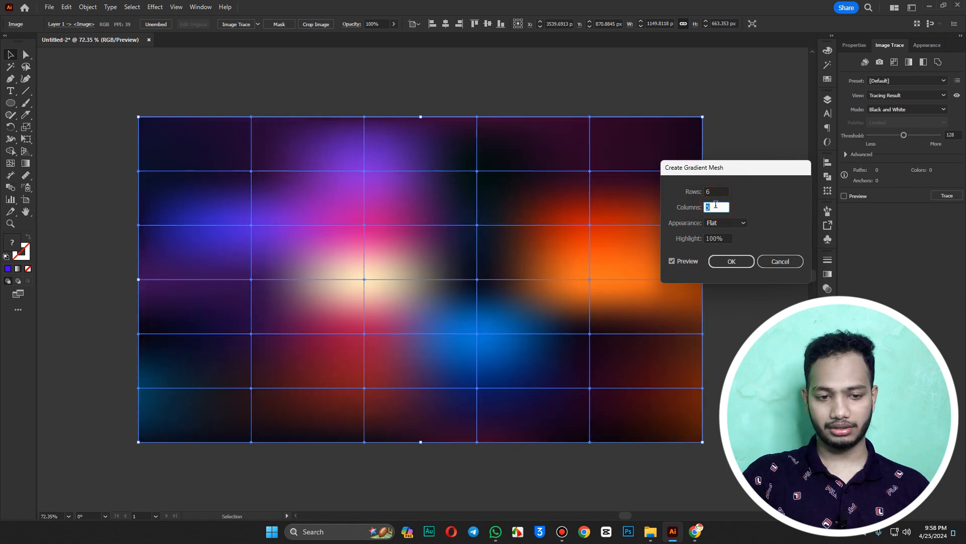
- Preview the To Edge mesh appearance, return it to Flat, and create the gradient mesh
left_click(730, 222)
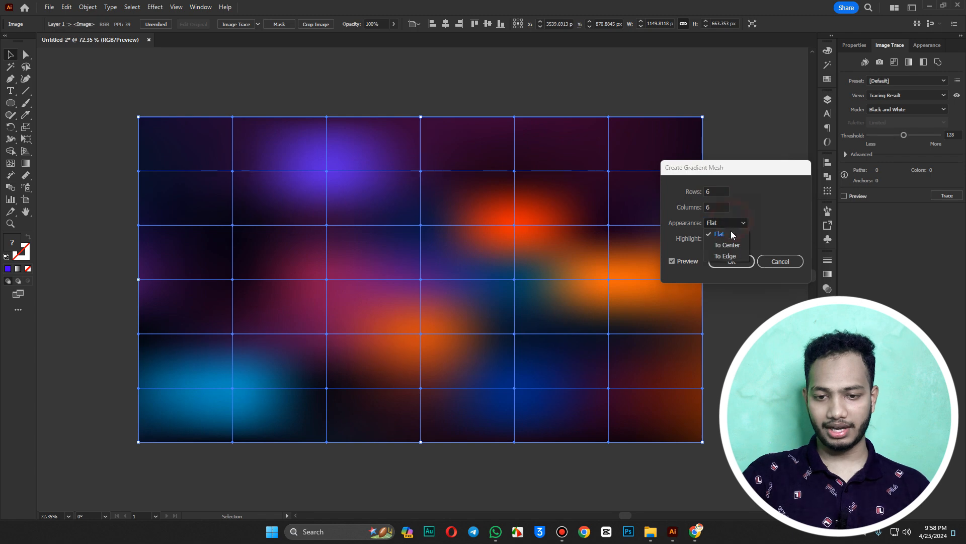
left_click(724, 247)
left_click(727, 257)
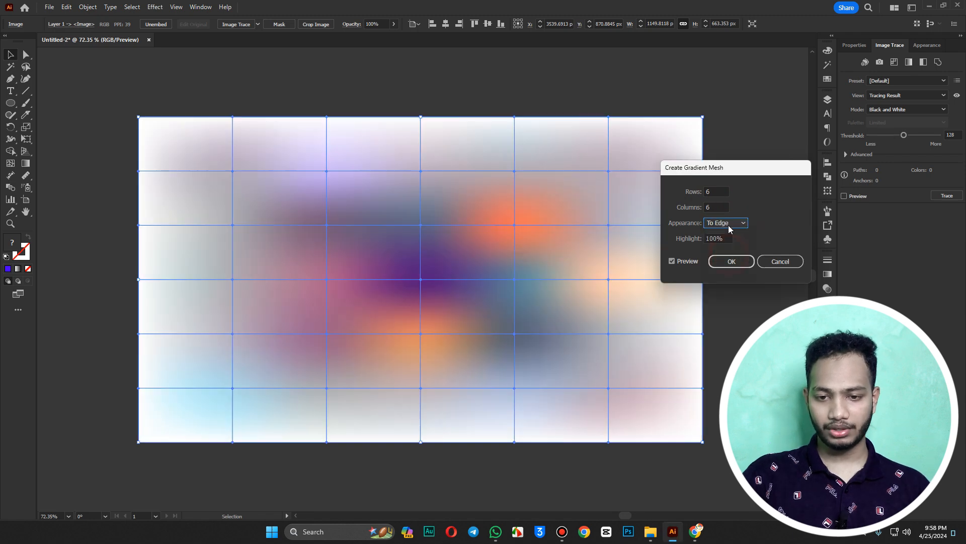
left_click(729, 224)
left_click(724, 235)
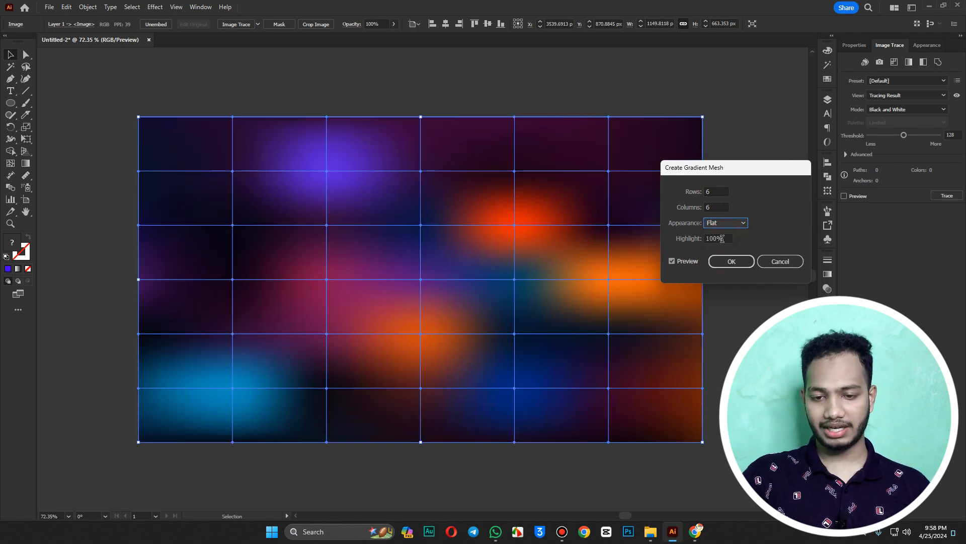
left_click(733, 261)
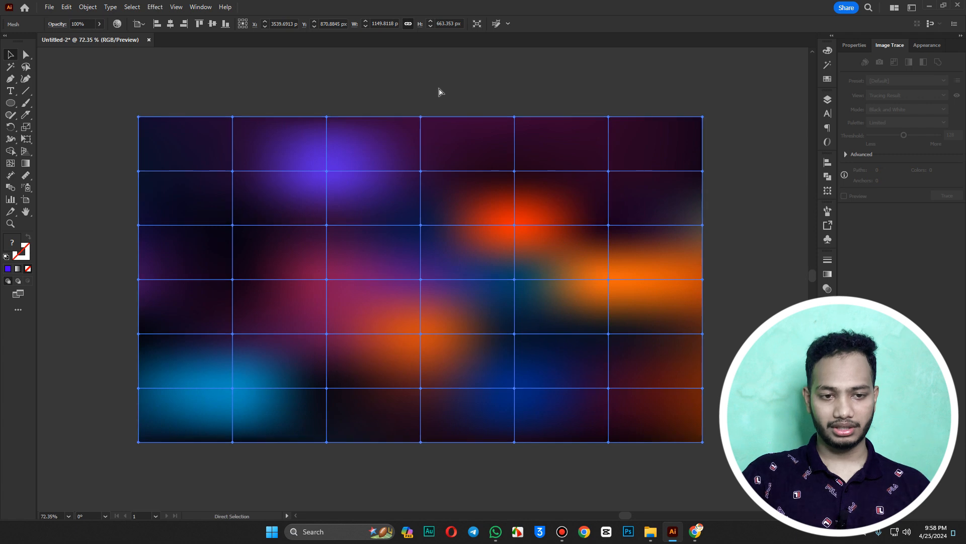
- Move the mesh point left of the purple glow down and inward, and shift the purple glow's own mesh point slightly down
left_click(438, 88)
left_click(530, 216)
left_click(755, 269)
left_click(609, 270)
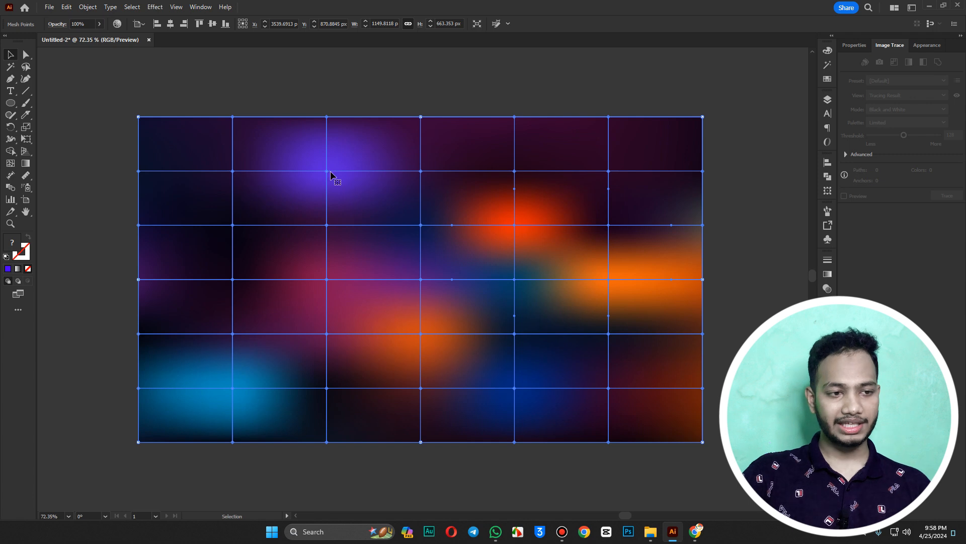
left_click(26, 57)
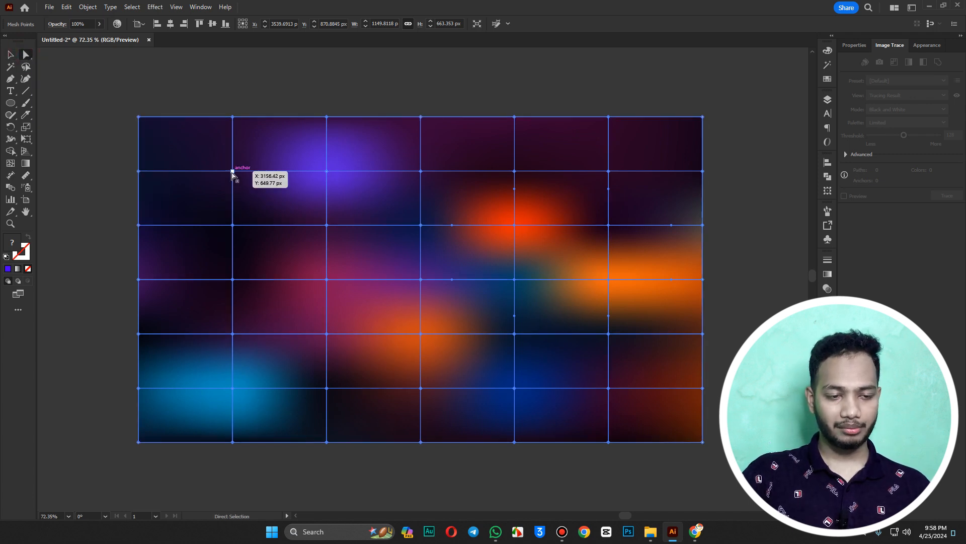
left_click_drag(232, 171, 265, 204)
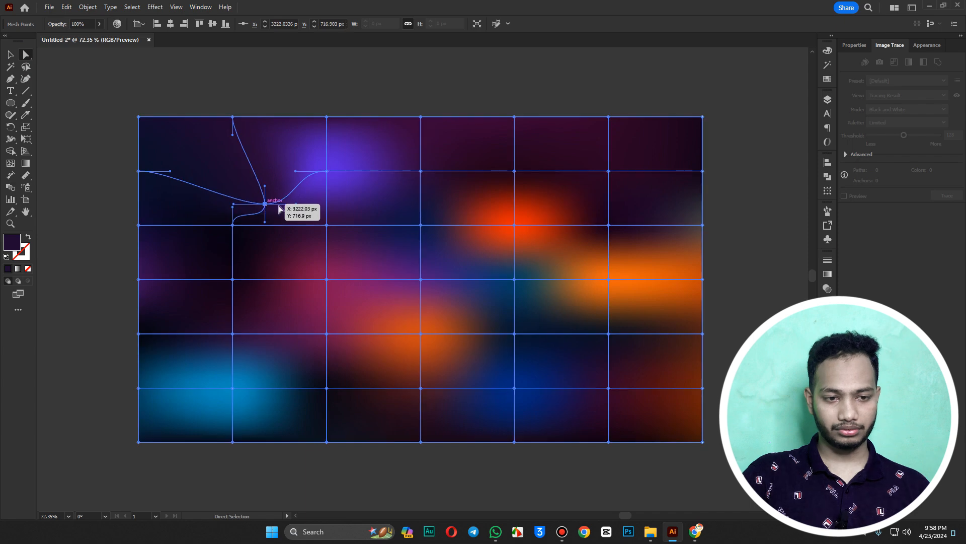
mouse_move(328, 171)
left_mouse_down()
mouse_move(404, 220)
mouse_move(405, 231)
mouse_move(336, 184)
left_mouse_up()
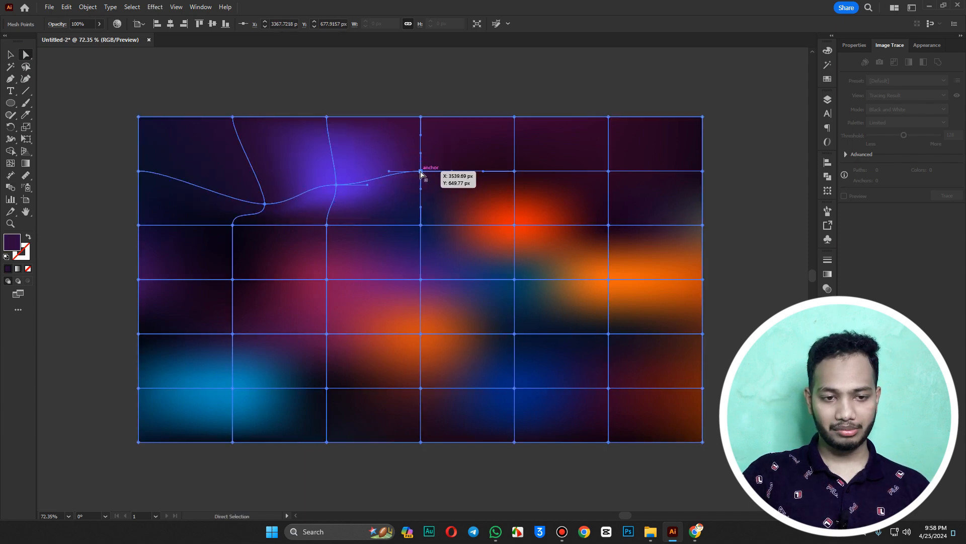
- Pull the mesh points between the purple and red glows and along the upper-right rows to bend the colours around the red and orange areas
left_click_drag(421, 171, 367, 151)
left_click_drag(421, 225, 356, 277)
key("ctrl+z")
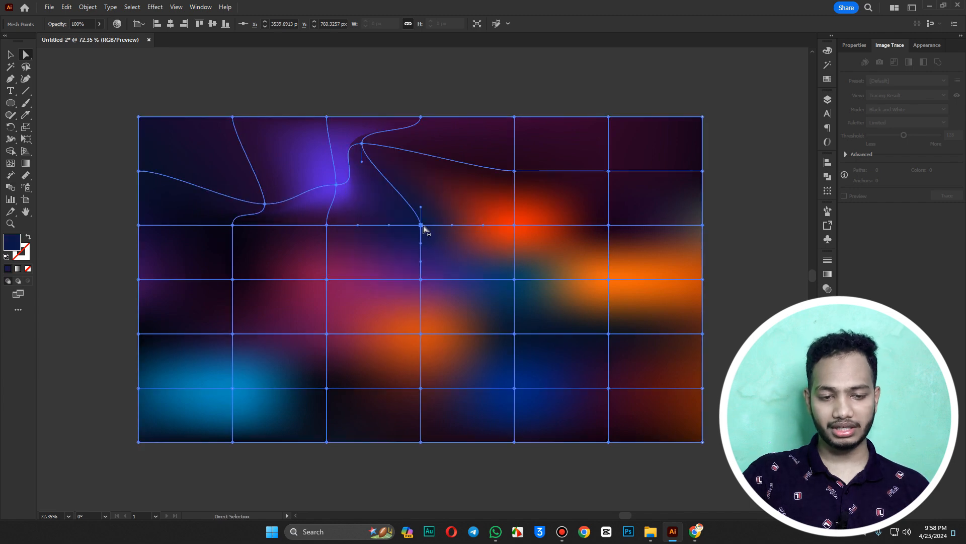
left_click_drag(421, 225, 469, 196)
left_click_drag(515, 171, 549, 158)
left_click_drag(608, 171, 565, 297)
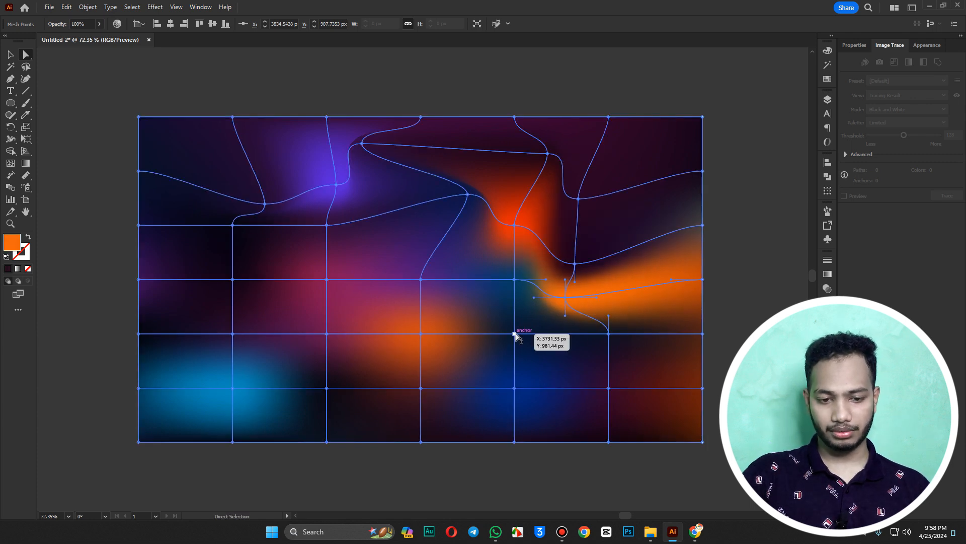
- Distort the middle of the mesh by moving the dark point below the teal area and the purple, magenta and dark points beside it
left_click_drag(514, 333, 472, 306)
left_click_drag(421, 280, 400, 247)
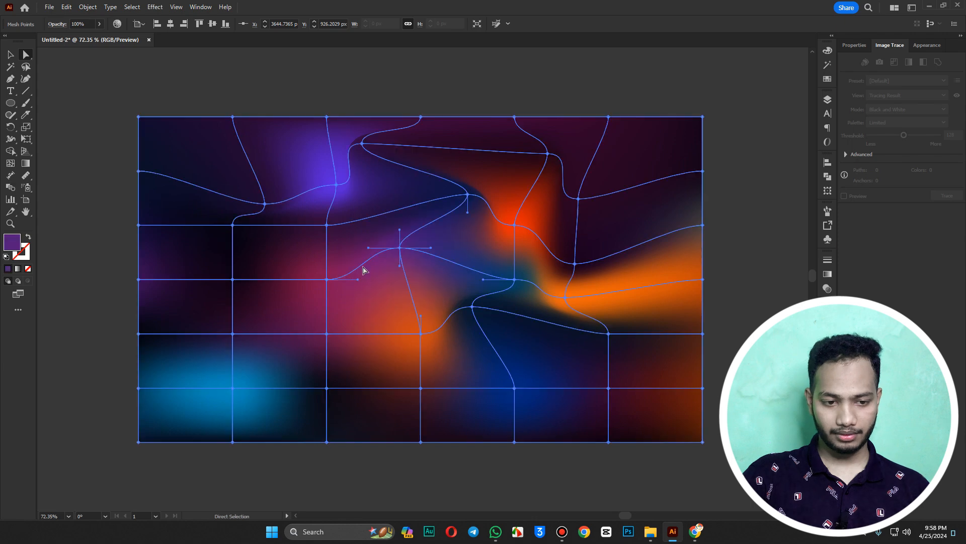
left_click_drag(327, 279, 370, 308)
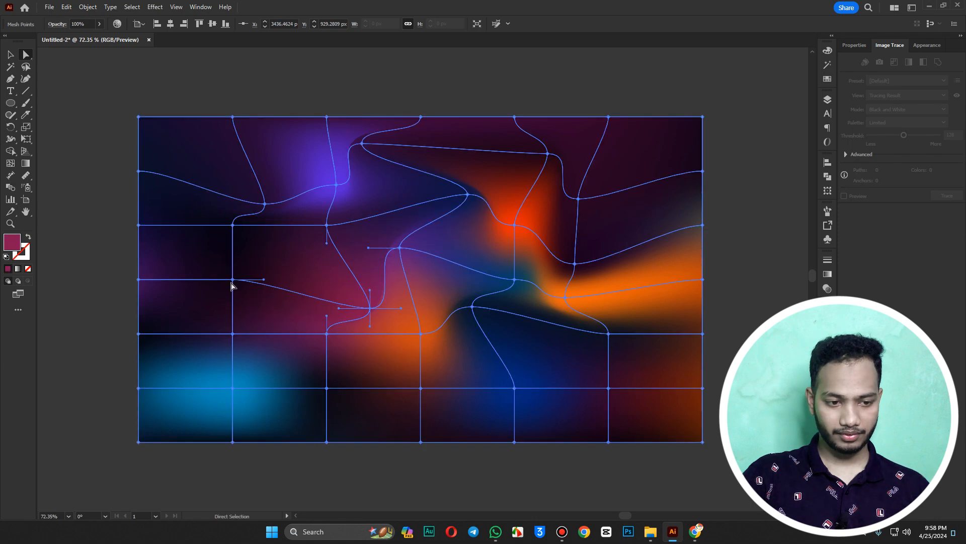
left_click_drag(232, 280, 287, 266)
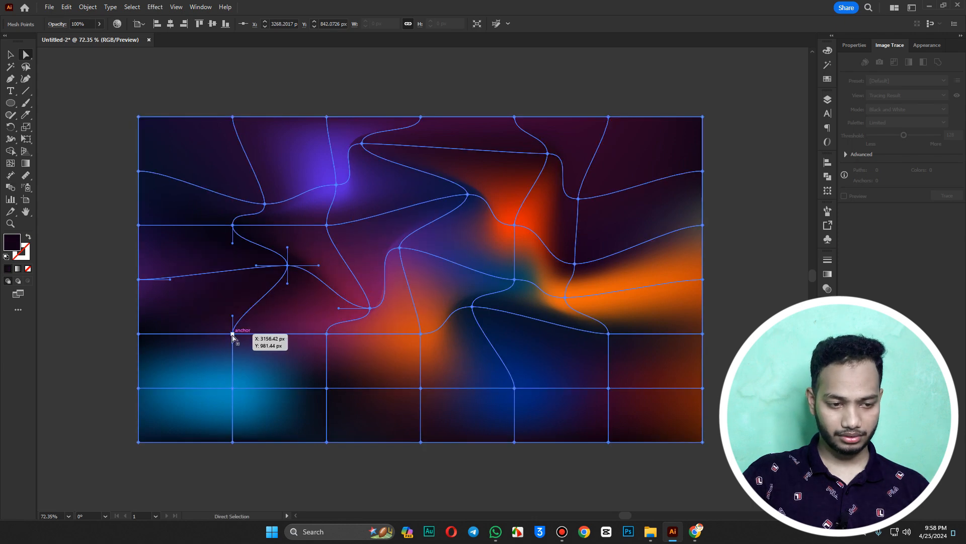
- Stretch the light-blue glow in the lower-left of the mesh up and inward by moving the mesh points around it
left_click_drag(233, 334, 188, 295)
left_click_drag(234, 392, 271, 348)
mouse_move(326, 388)
left_mouse_down()
mouse_move(371, 413)
mouse_move(347, 406)
mouse_move(319, 354)
mouse_move(252, 358)
mouse_move(267, 381)
mouse_move(330, 388)
left_mouse_up()
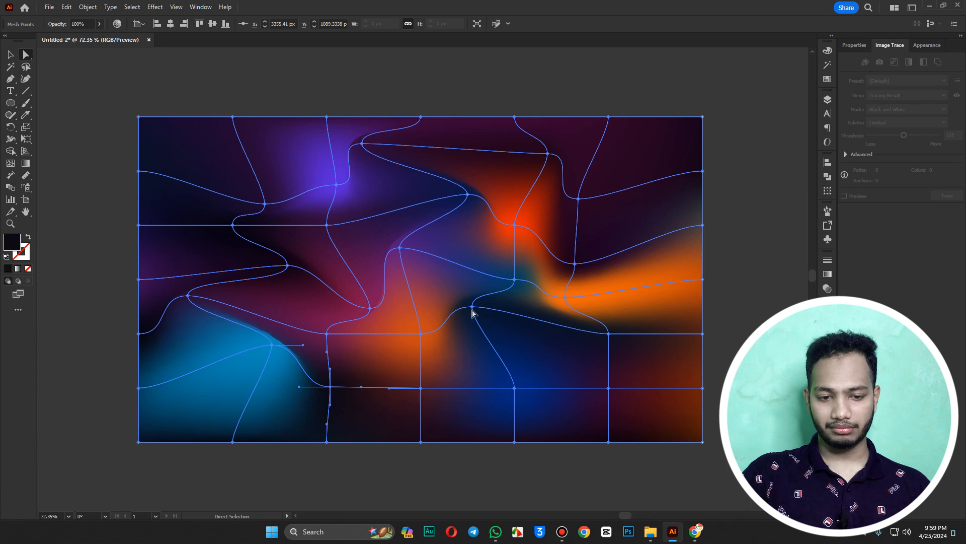
- Raise the bottom-row mesh points at the dark-blue glow, to its right and below the orange glow
left_click_drag(472, 310, 549, 366)
left_click_drag(611, 391, 651, 371)
left_click_drag(433, 391, 395, 351)
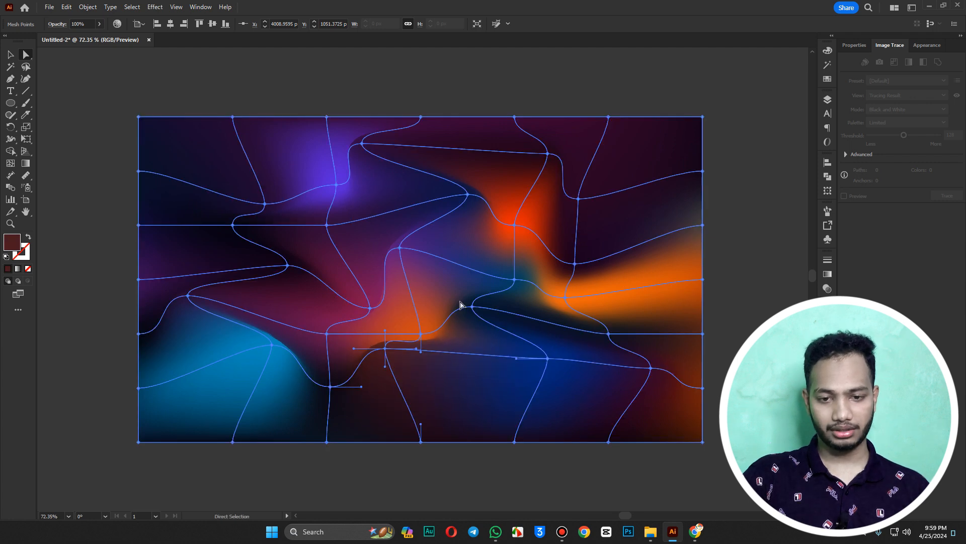
- Deselect the mesh and examine the distorted colour blends up close
key("v")
left_click(733, 194)
left_click_drag(734, 194, 687, 198)
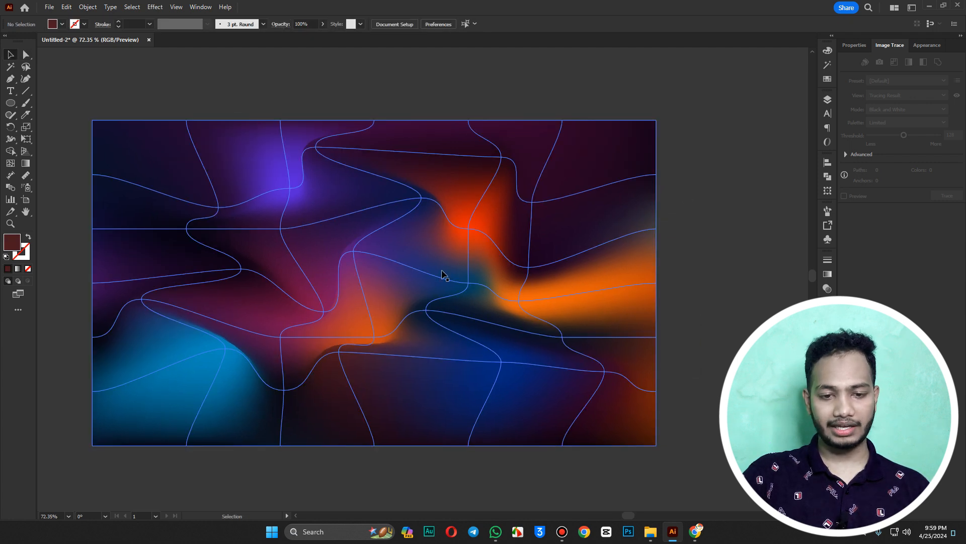
left_click(723, 220)
left_click_drag(569, 237, 649, 235)
left_click_drag(485, 255, 583, 252)
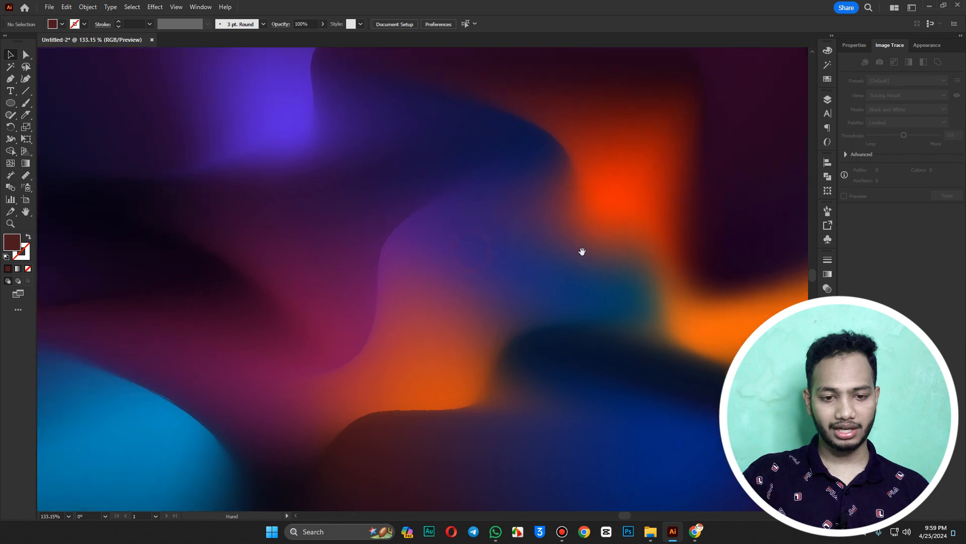
- Copy the lower-right sphere from the purple-orange background onto the mesh wallpaper and scale the copy down slightly
left_click_drag(494, 241, 209, 281)
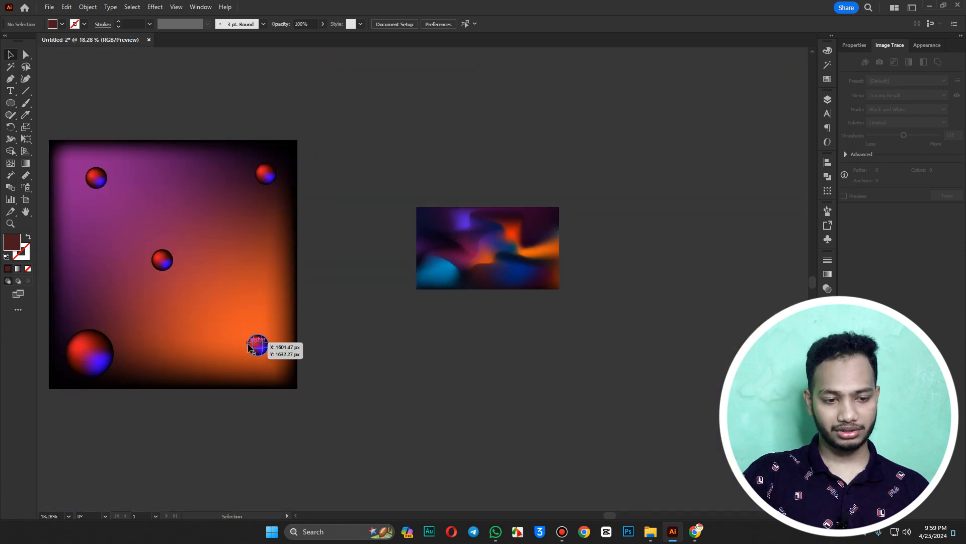
left_click_drag(251, 348, 458, 248)
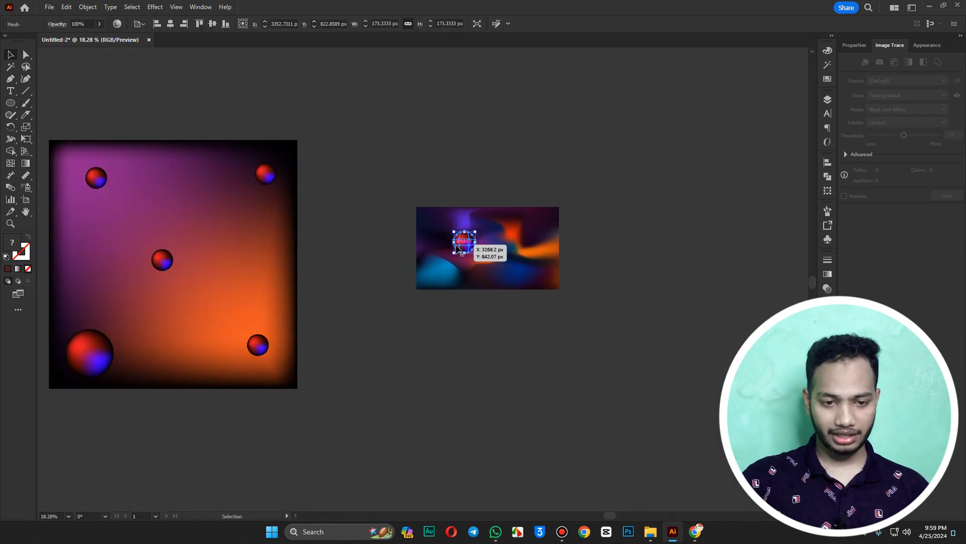
scroll(458, 248, "up", 3)
scroll(501, 223, "up", 2)
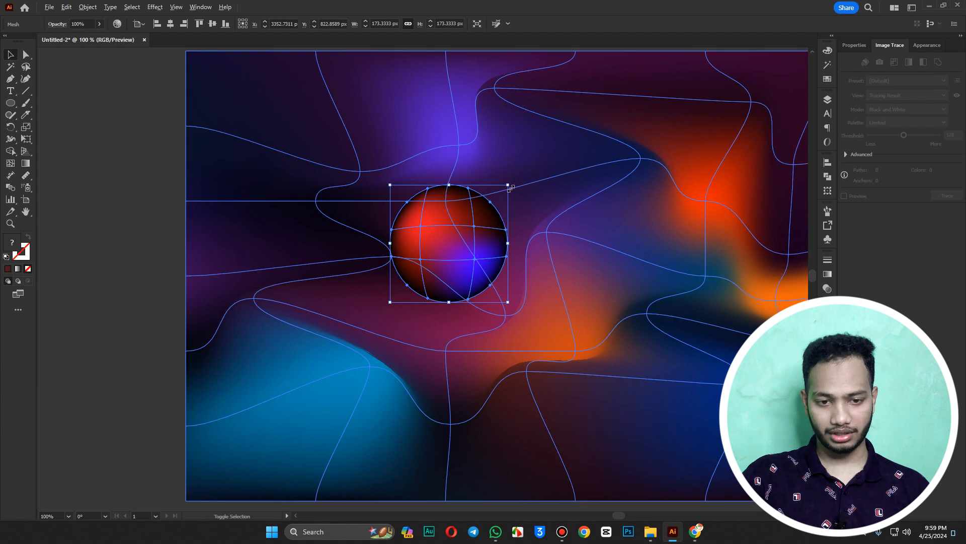
left_click_drag(510, 186, 493, 202)
- Spread three copies of the small sphere over the mesh wallpaper at its upper left, upper right and lower centre
left_click_drag(475, 240, 639, 211)
scroll(371, 170, "down", 3)
left_click(679, 231)
left_click_drag(645, 280, 514, 296)
mouse_move(591, 296)
left_mouse_down()
mouse_move(511, 320)
mouse_move(553, 325)
mouse_move(581, 306)
left_mouse_up()
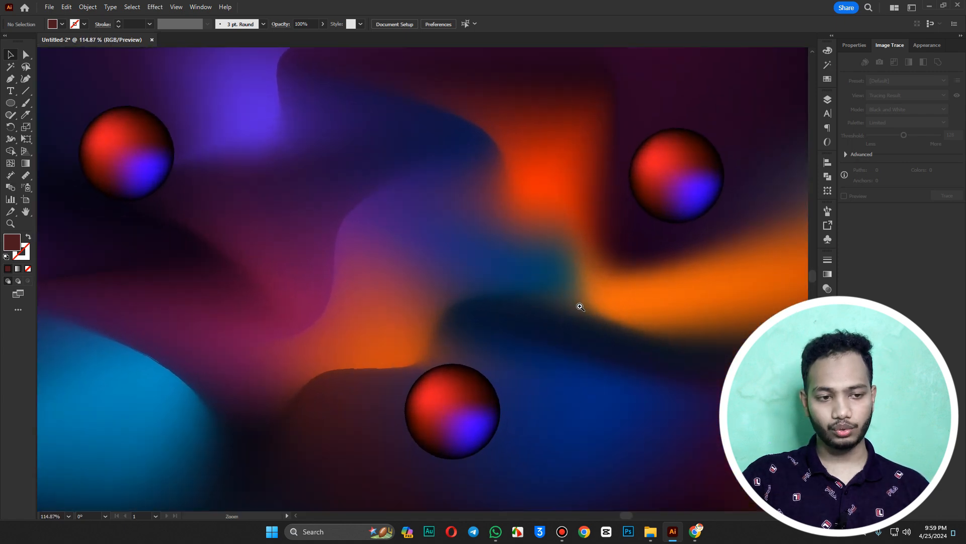
left_click(653, 292)
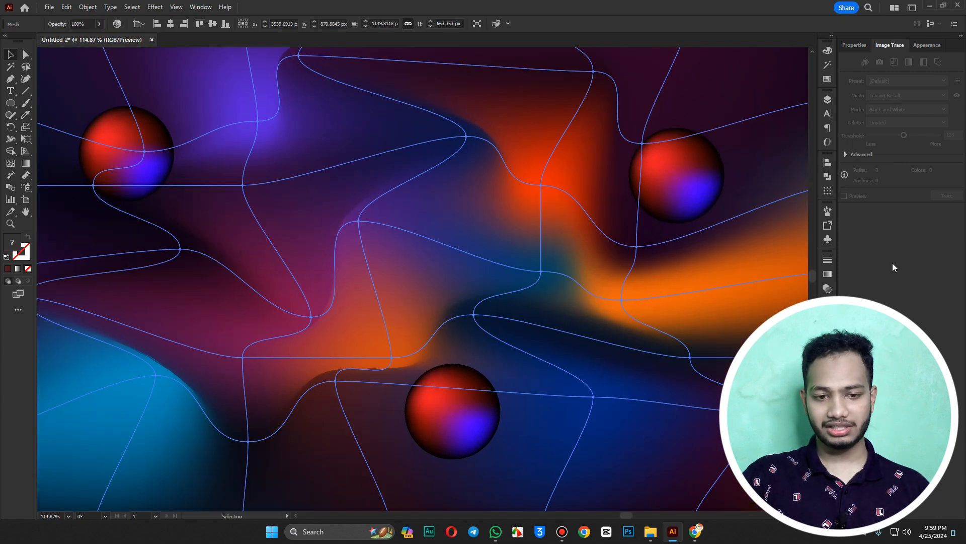
scroll(551, 291, "down", 2)
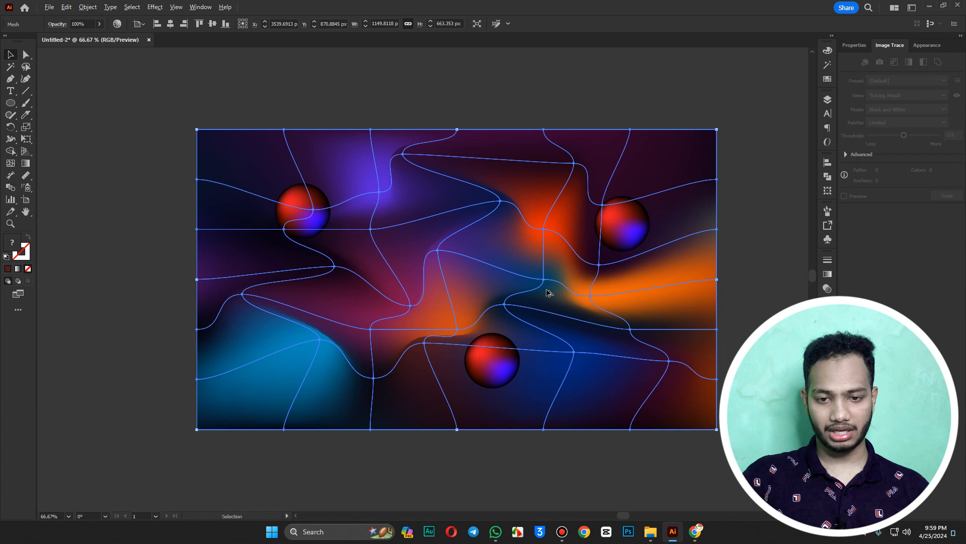
left_click(733, 213)
- Switch to Chrome and search Google Images for "mesh fruit vector"
left_click(695, 531)
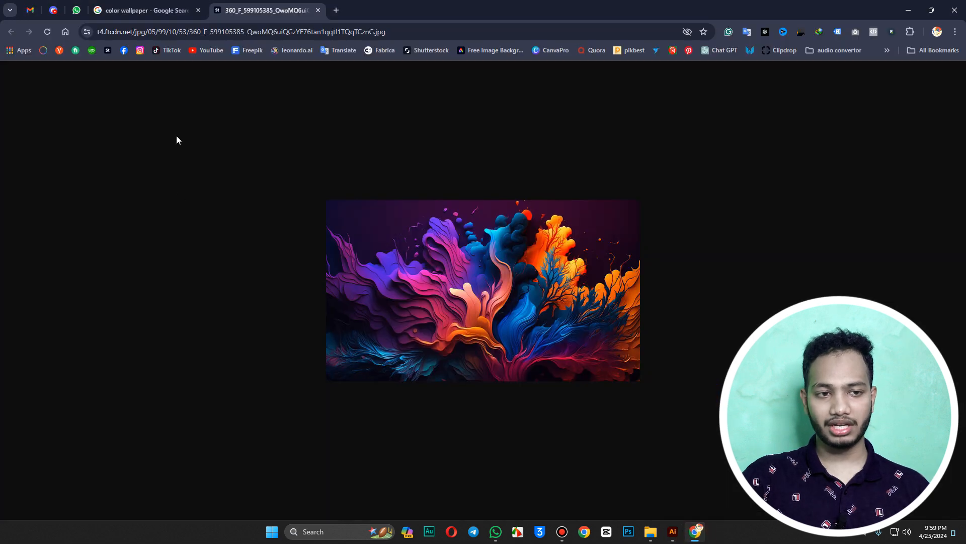
left_click(240, 32)
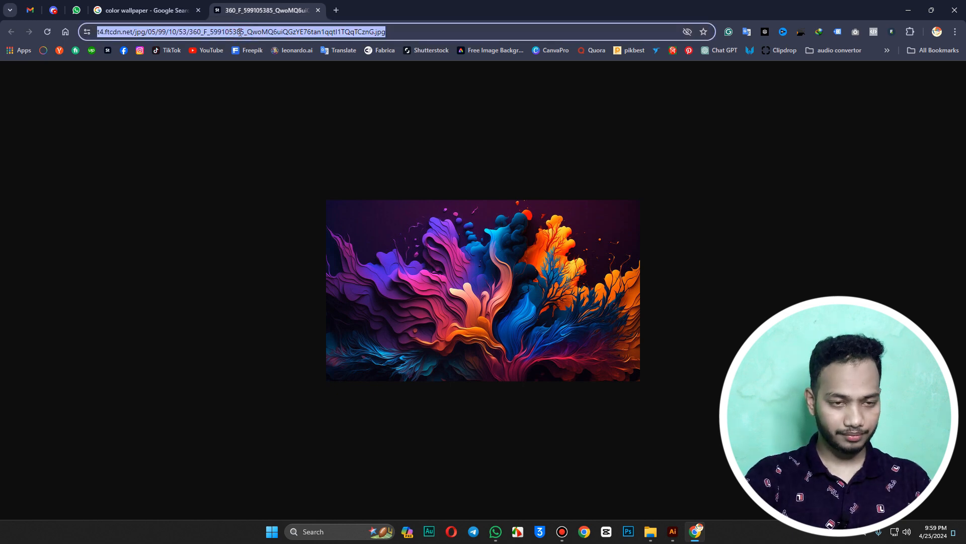
type("mesh ")
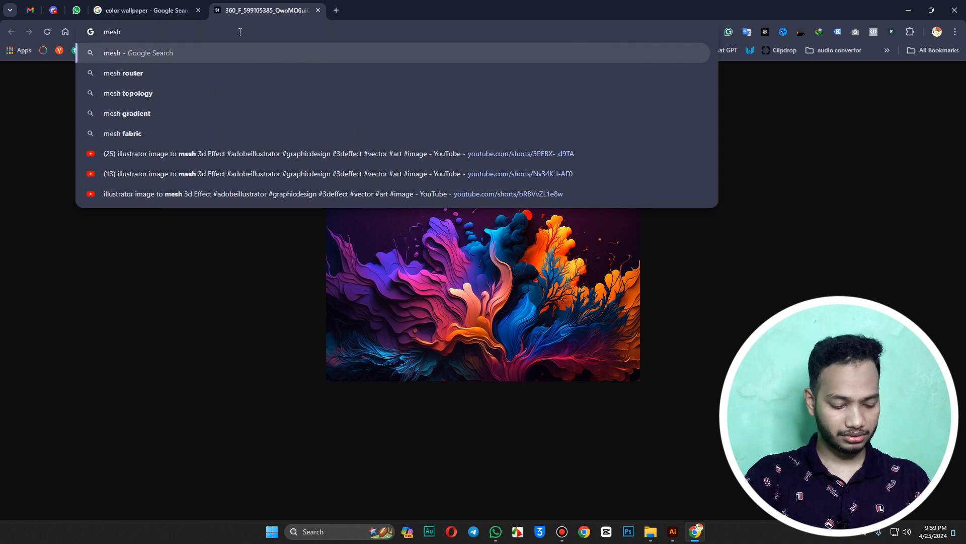
type("fro")
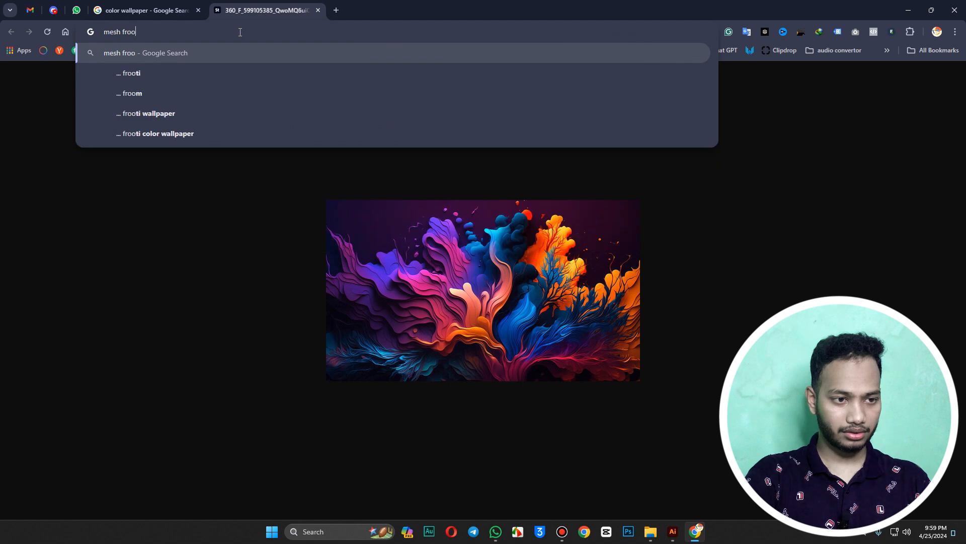
key("BackSpace")
type("uit")
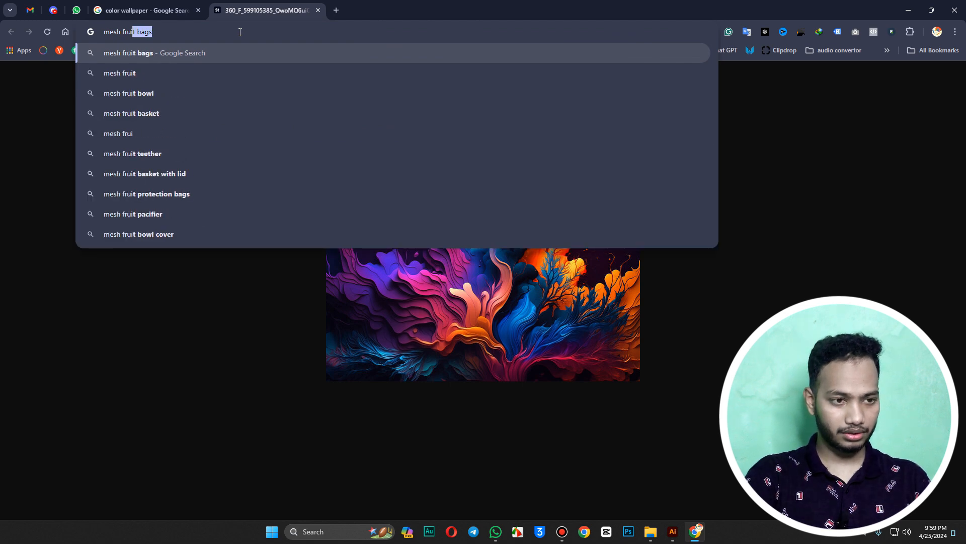
type(" vector")
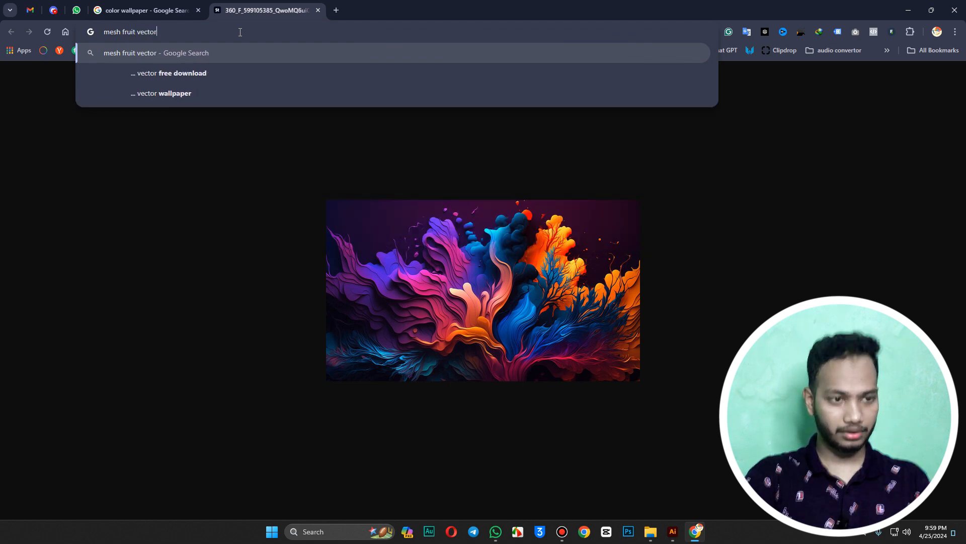
key("Return")
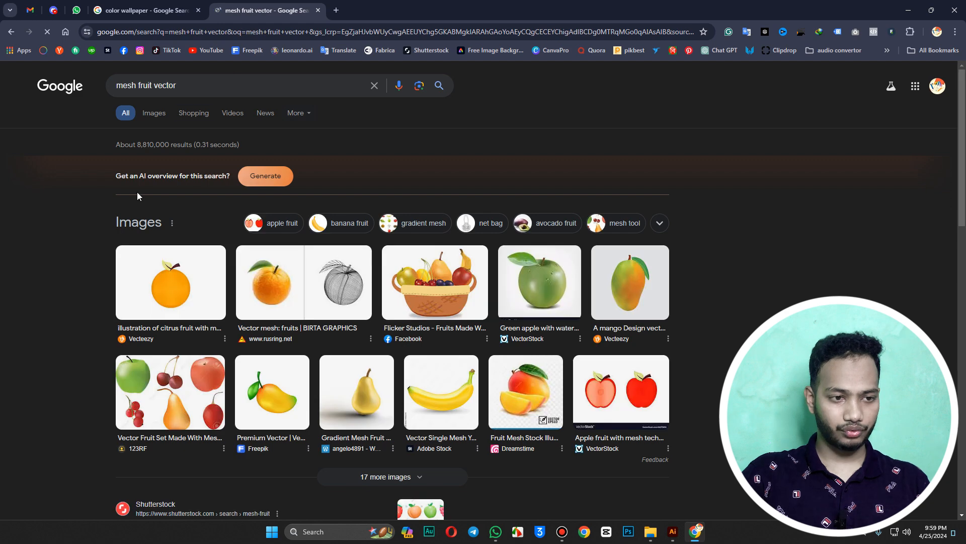
left_click(156, 114)
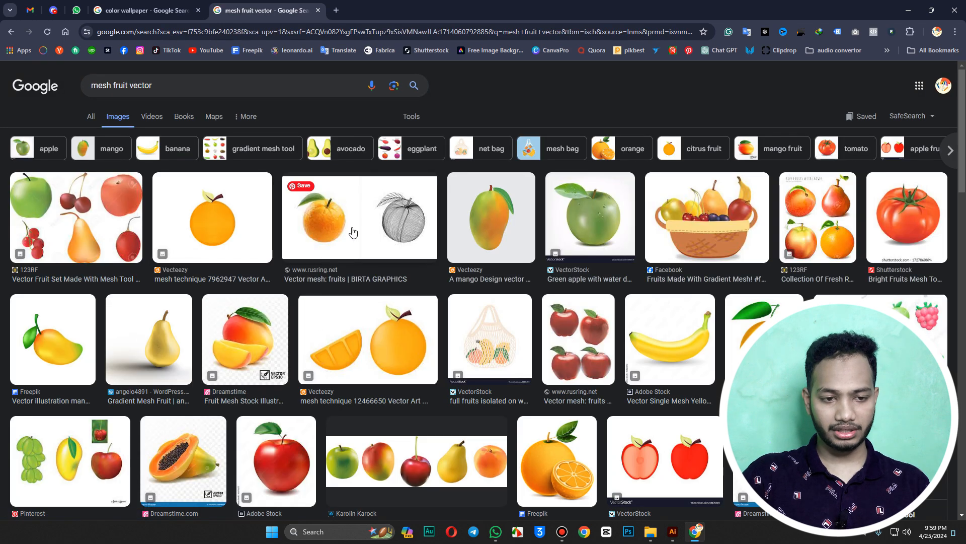
- Open the Adobe Stock yellow banana result and examine its mesh shading and related images
left_click(687, 338)
scroll(751, 245, "up", 2)
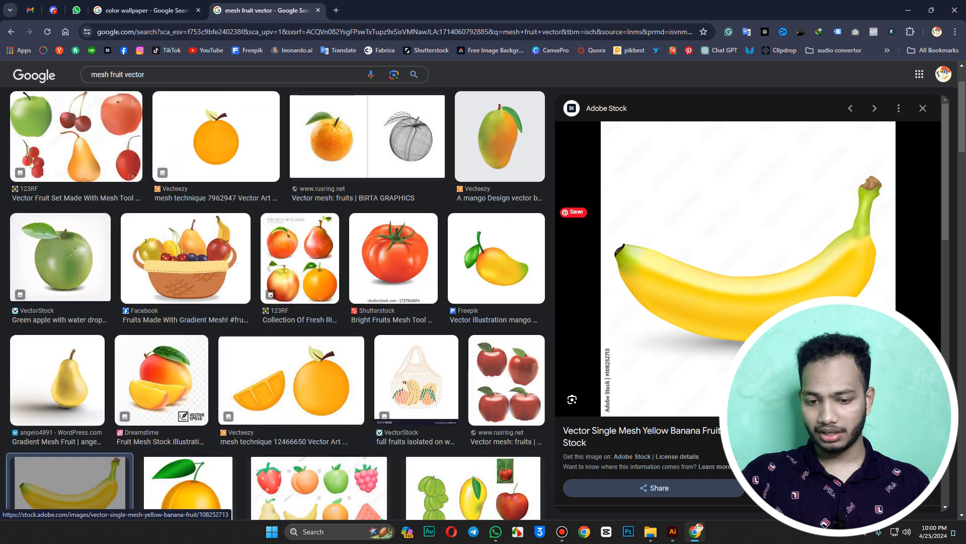
scroll(751, 245, "down", 1)
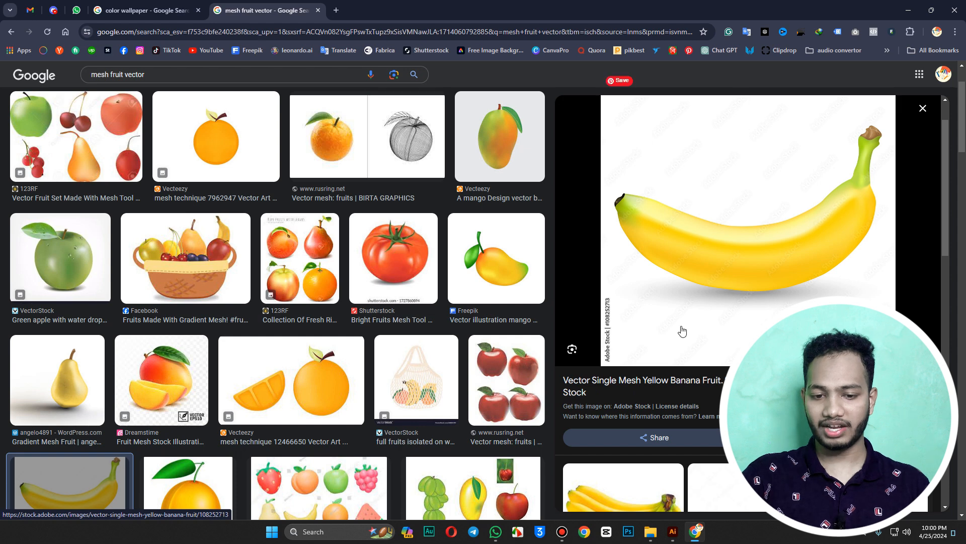
scroll(684, 329, "up", 1)
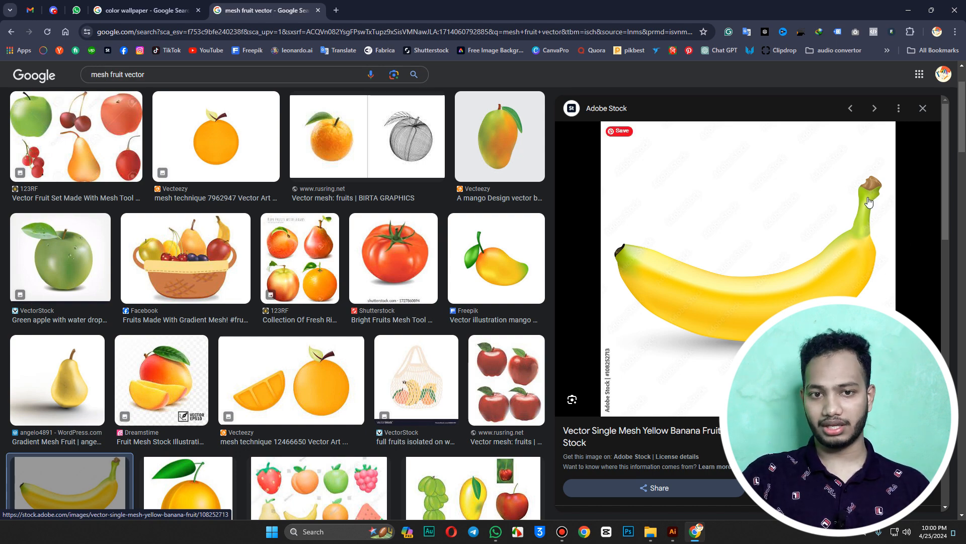
scroll(730, 274, "down", 5)
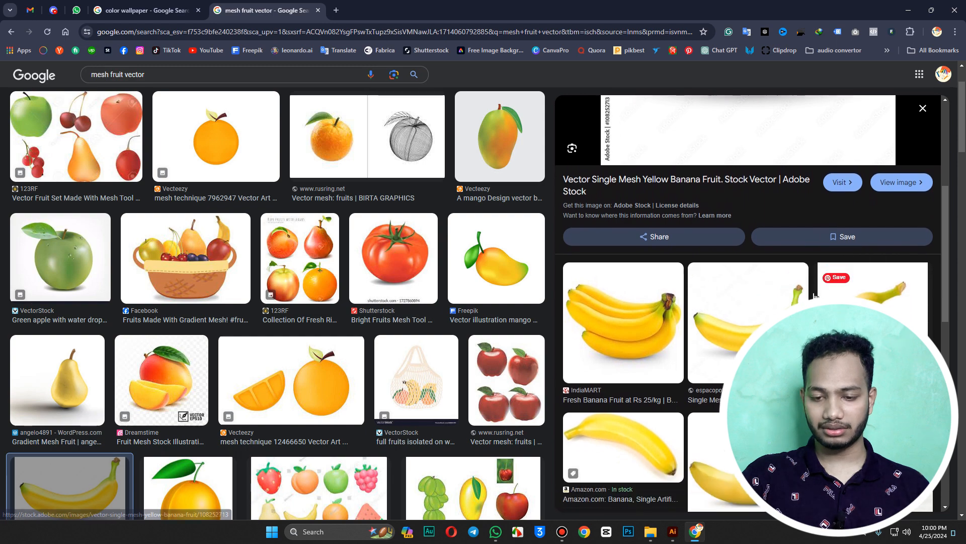
scroll(238, 379, "down", 3)
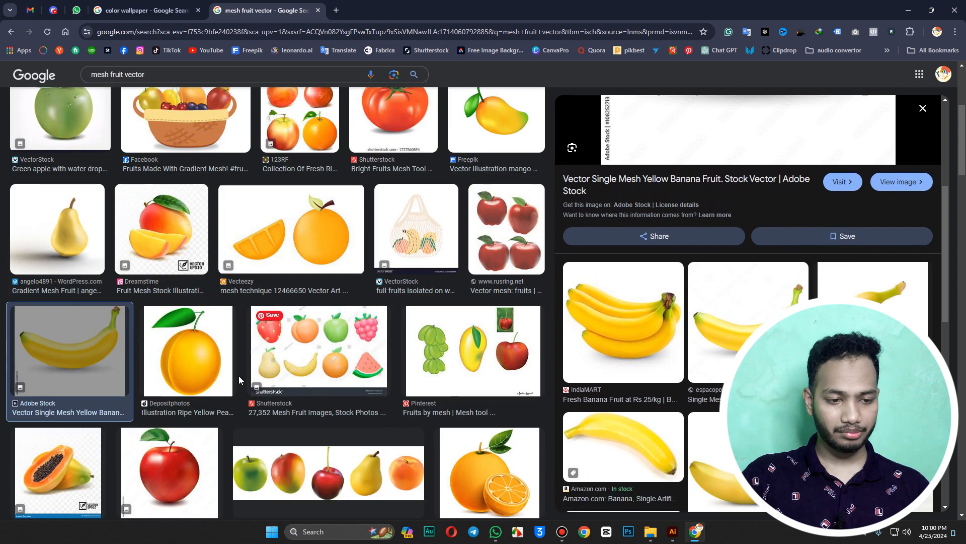
- View the Shutterstock mesh fruit set and the Pinterest "Fruits by mesh" image as further gradient mesh examples
left_click(293, 359)
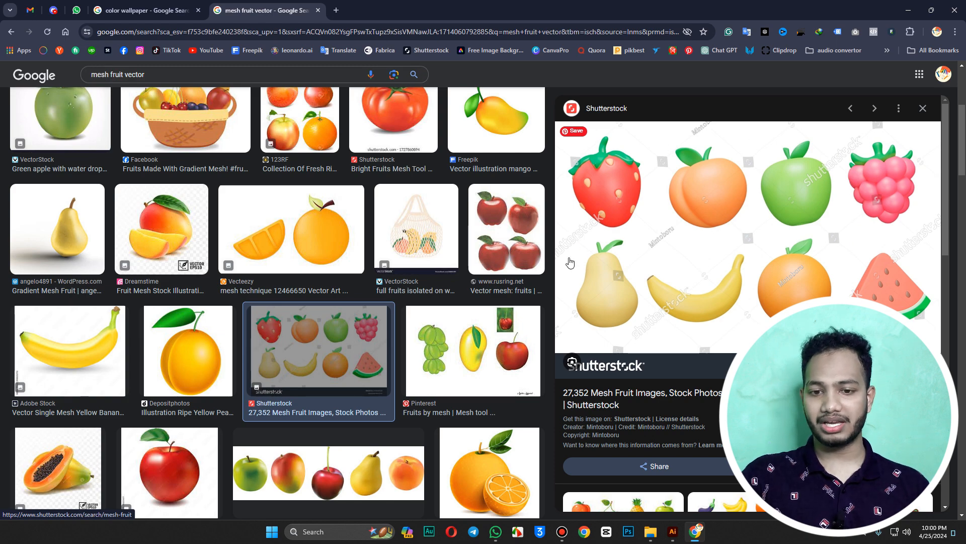
scroll(745, 251, "down", 6)
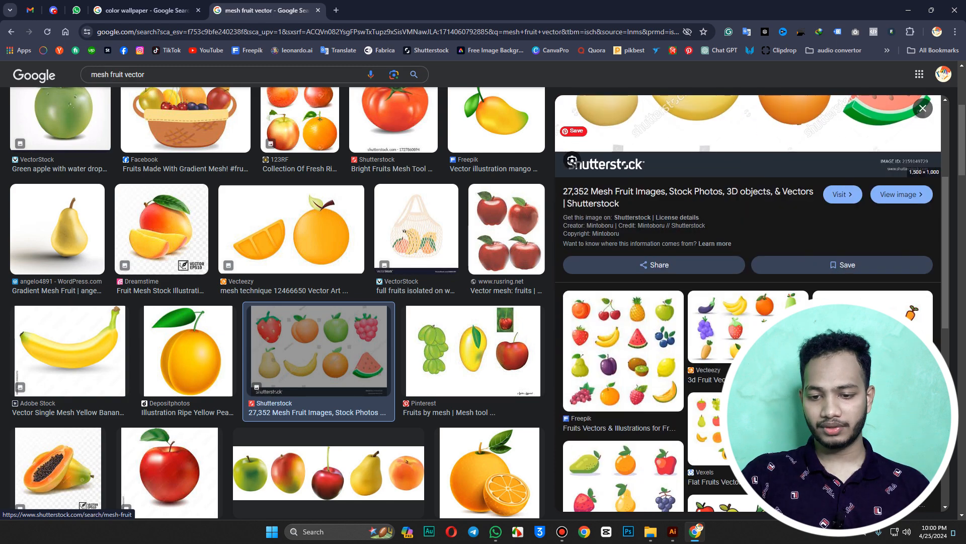
scroll(457, 262, "down", 2)
left_click(457, 263)
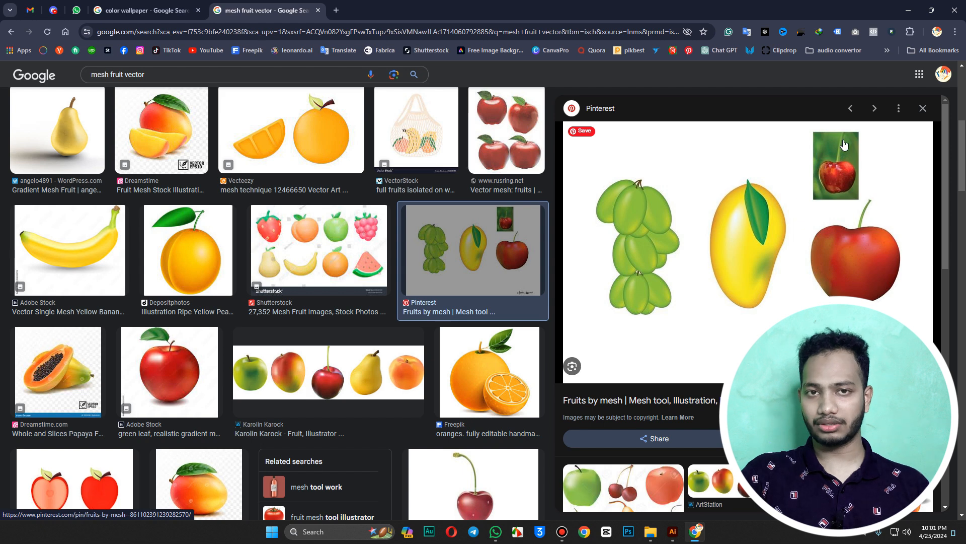
- Look over the Pinterest fruit image and further mesh fruit vector results, and return to the mesh artwork in Illustrator
scroll(850, 278, "down", 2)
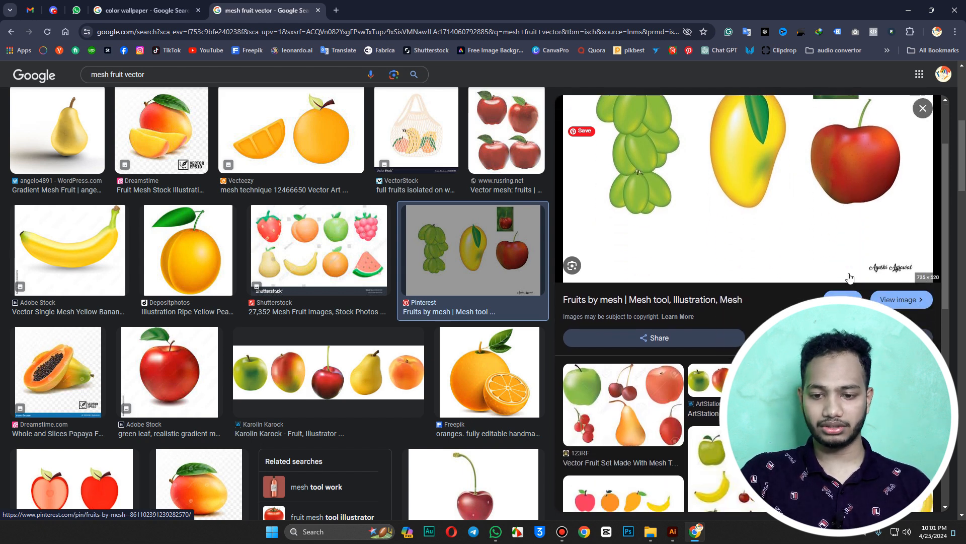
scroll(840, 188, "up", 1)
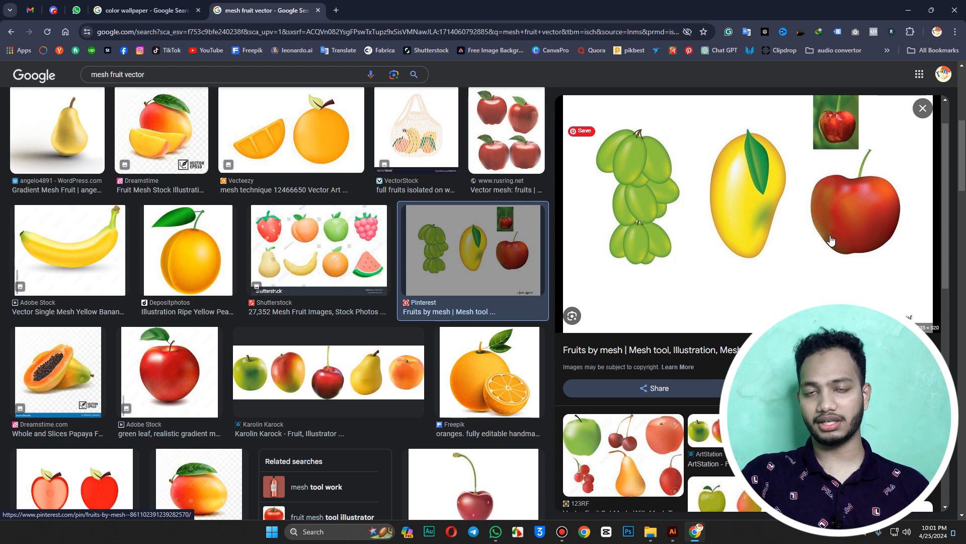
scroll(851, 228, "down", 1)
scroll(378, 279, "down", 8)
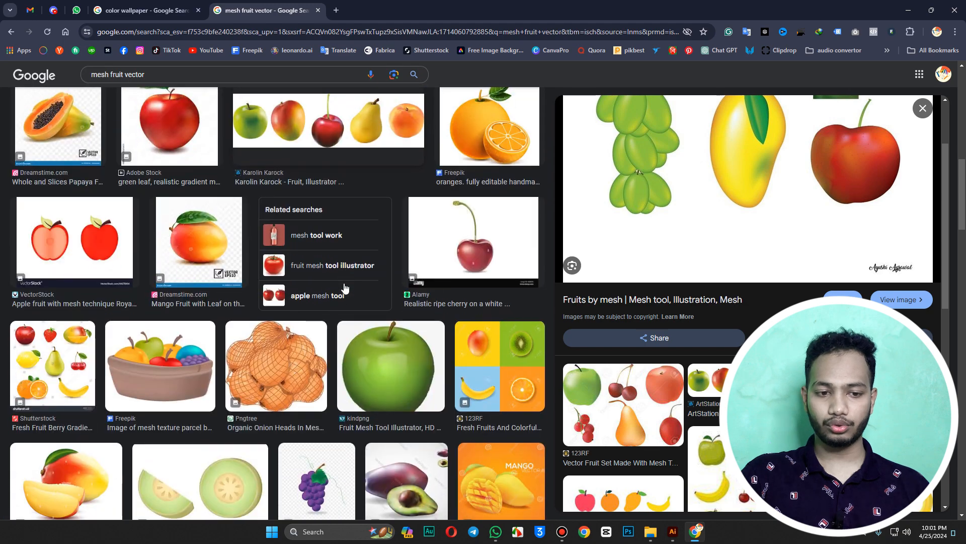
scroll(379, 279, "down", 1)
scroll(451, 258, "down", 4)
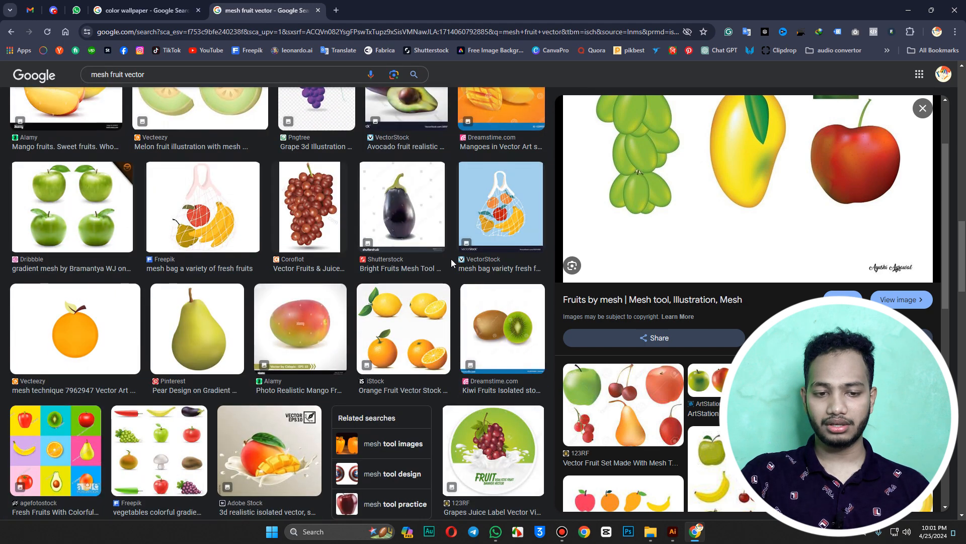
scroll(451, 258, "up", 15)
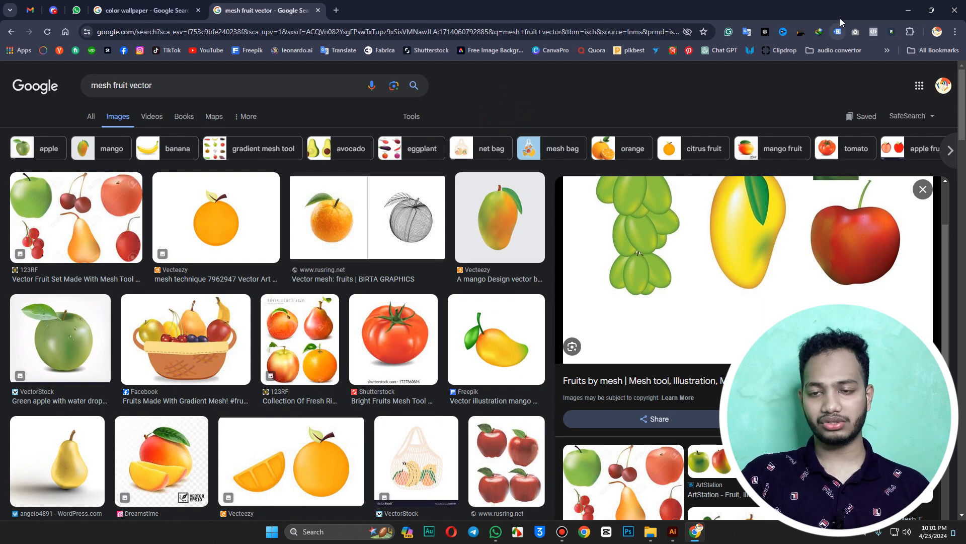
left_click(909, 10)
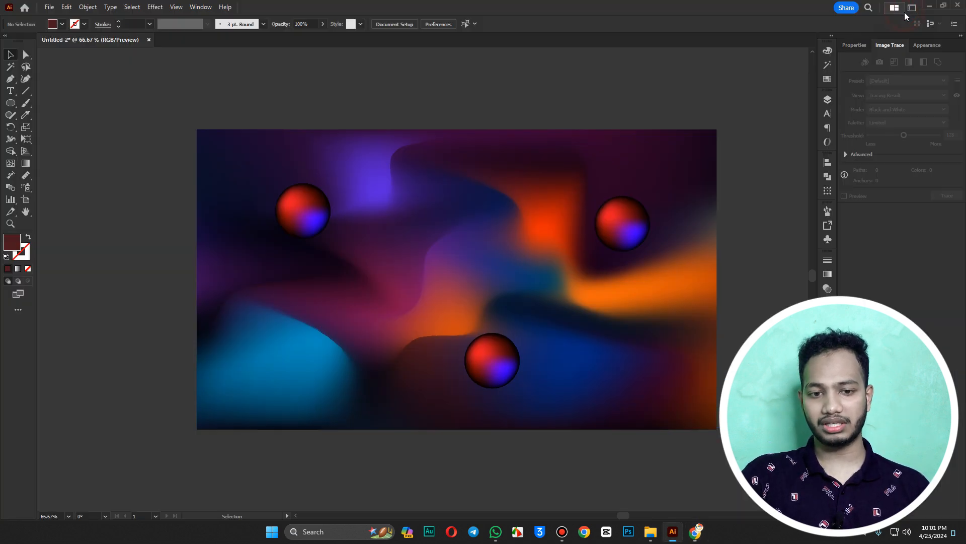